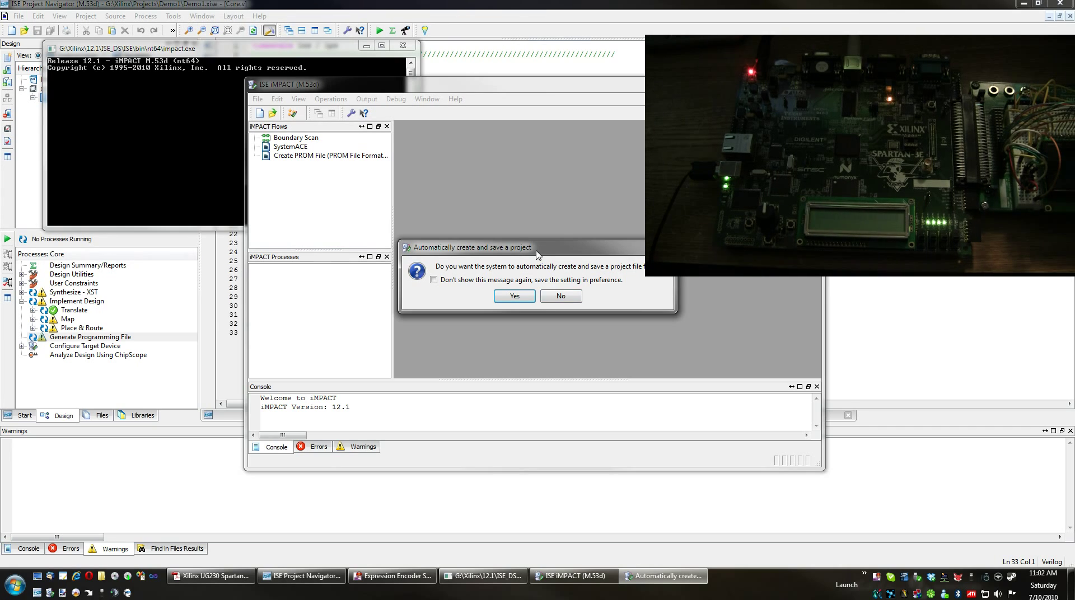
Decline the automatic creation of a project file and cancel the new iMPACT project setup
{"action": "left_click_drag", "start_coordinate": [536, 252], "coordinate": [542, 249]}
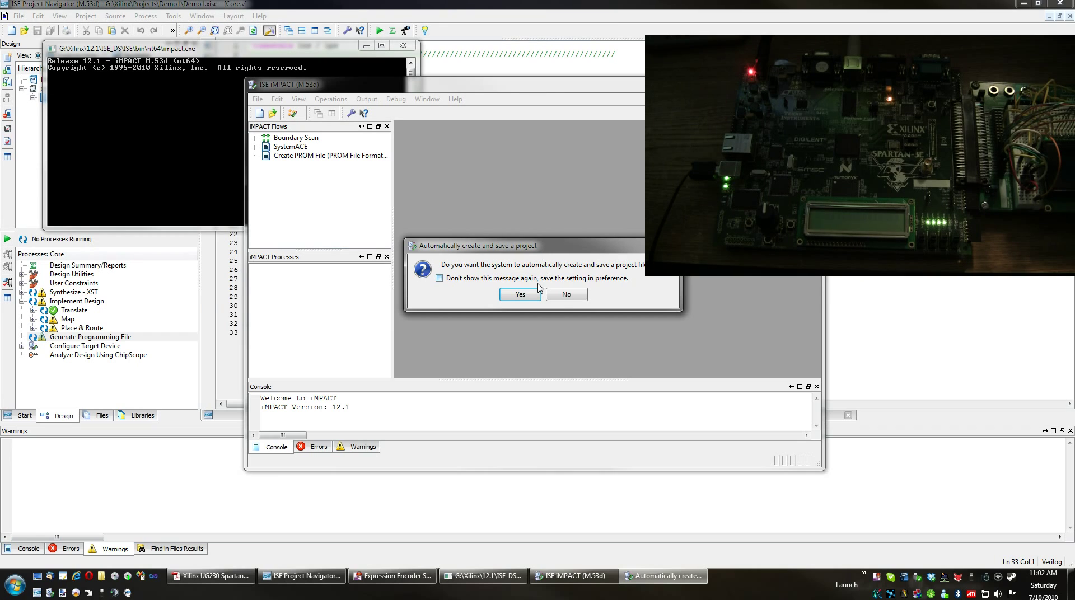
{"action": "left_click", "coordinate": [559, 298]}
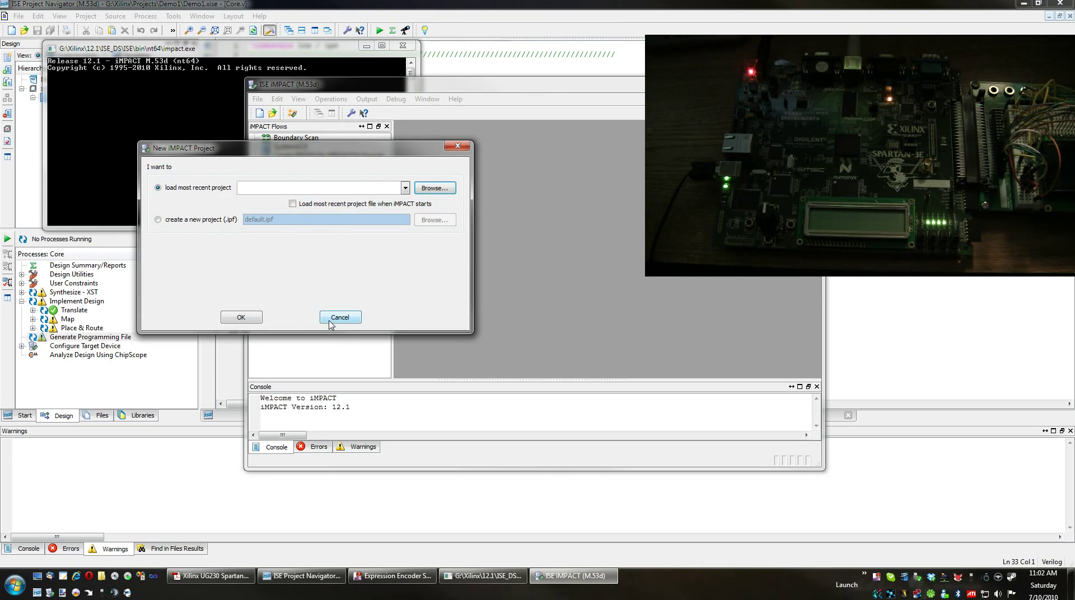
{"action": "left_click", "coordinate": [332, 321]}
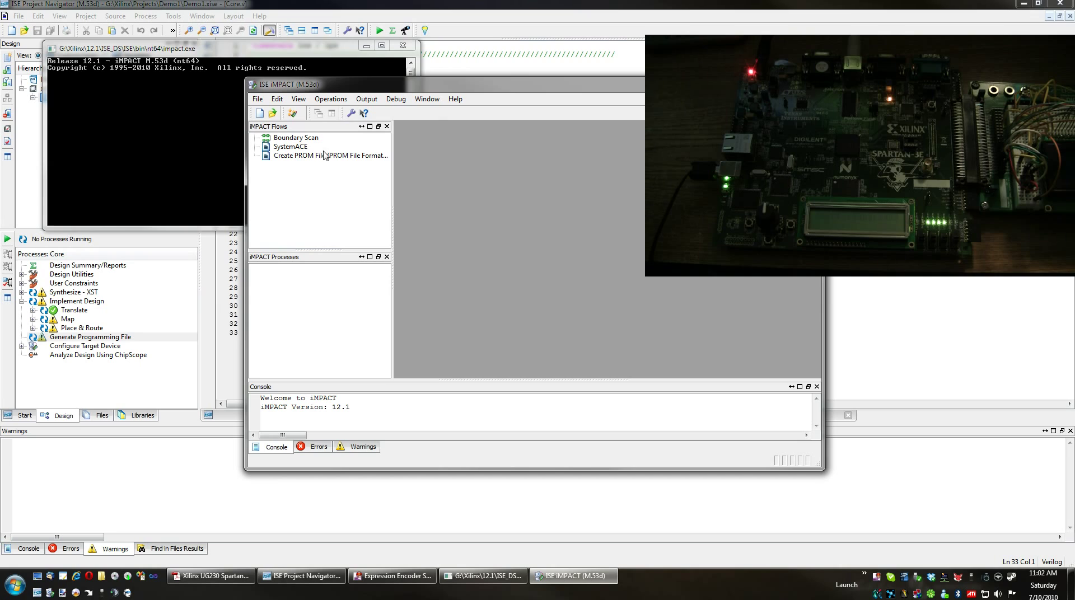
Start a Boundary Scan flow and initialize the JTAG chain
{"action": "double_click", "coordinate": [297, 138]}
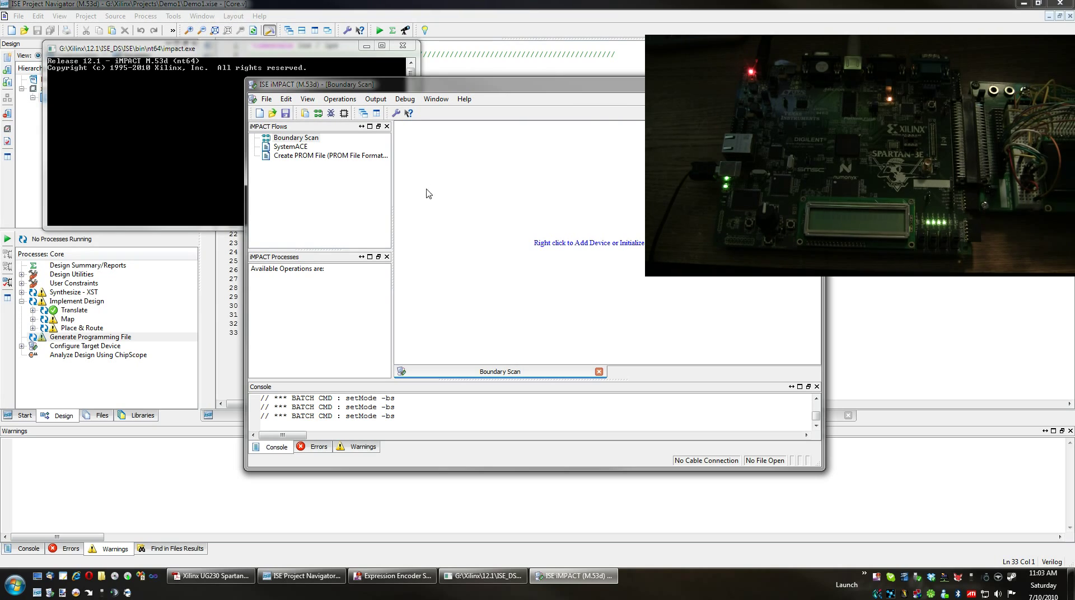
{"action": "right_click", "coordinate": [444, 182]}
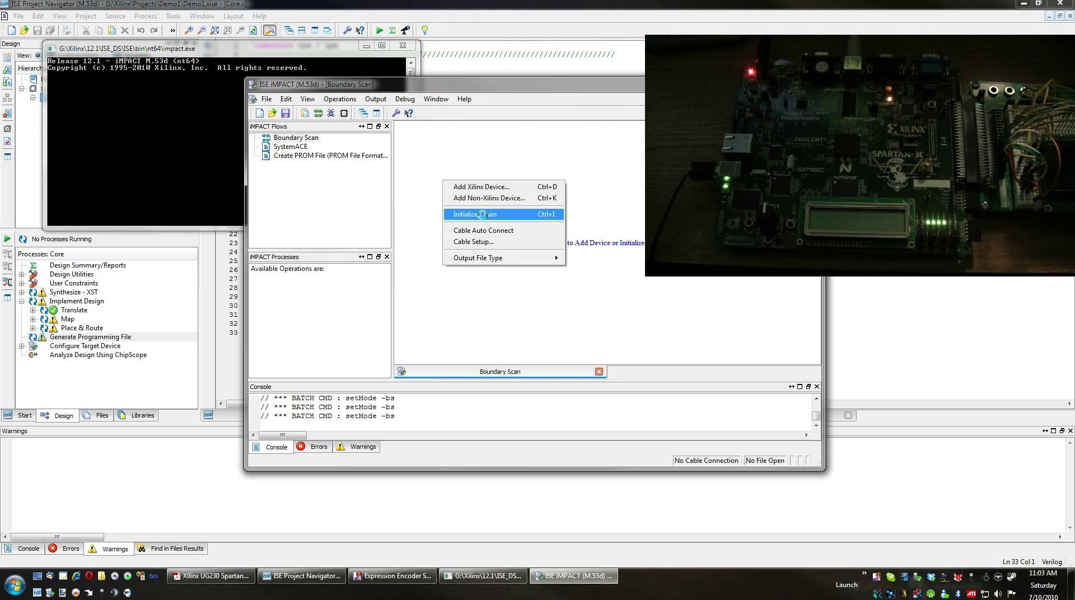
{"action": "left_click", "coordinate": [484, 219]}
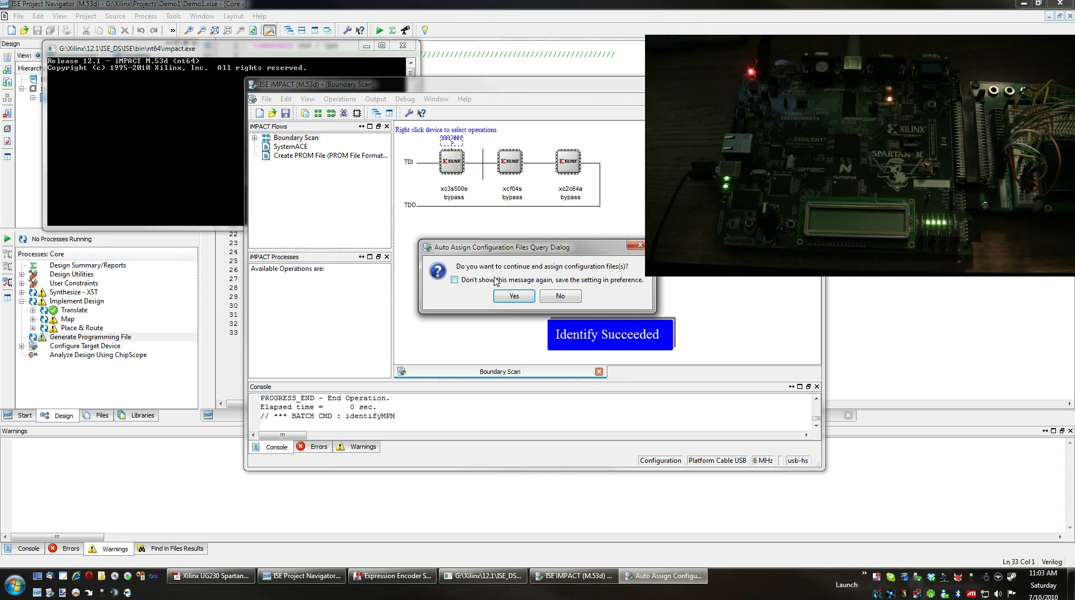
Agree to assign configuration files and assign core.bit from G:\Xilinx\Projects\Demo1 to the xc3s500e device
{"action": "left_click", "coordinate": [513, 296]}
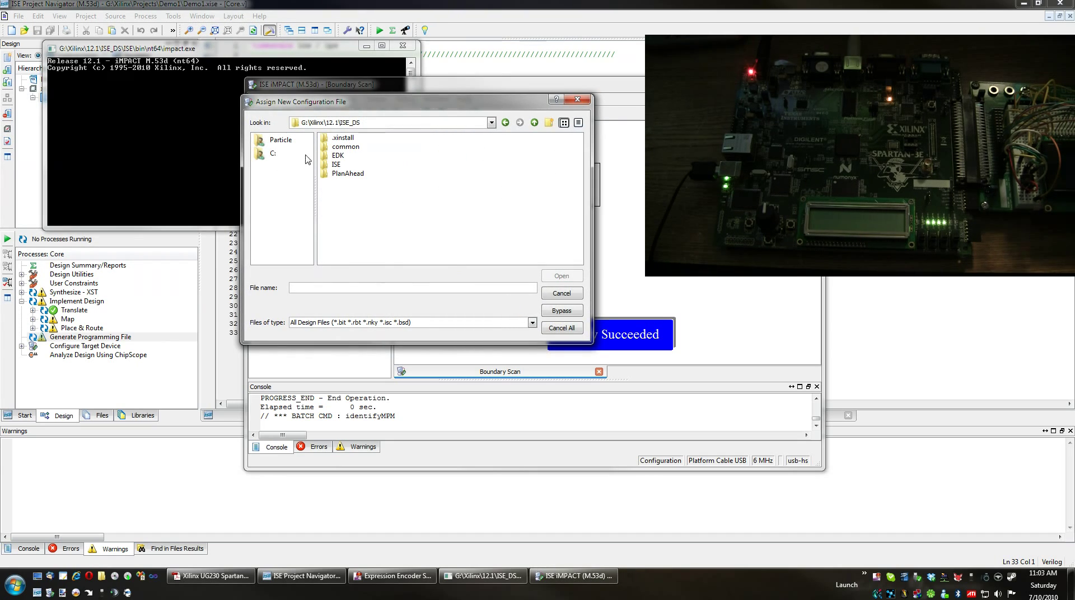
{"action": "left_click", "coordinate": [534, 123]}
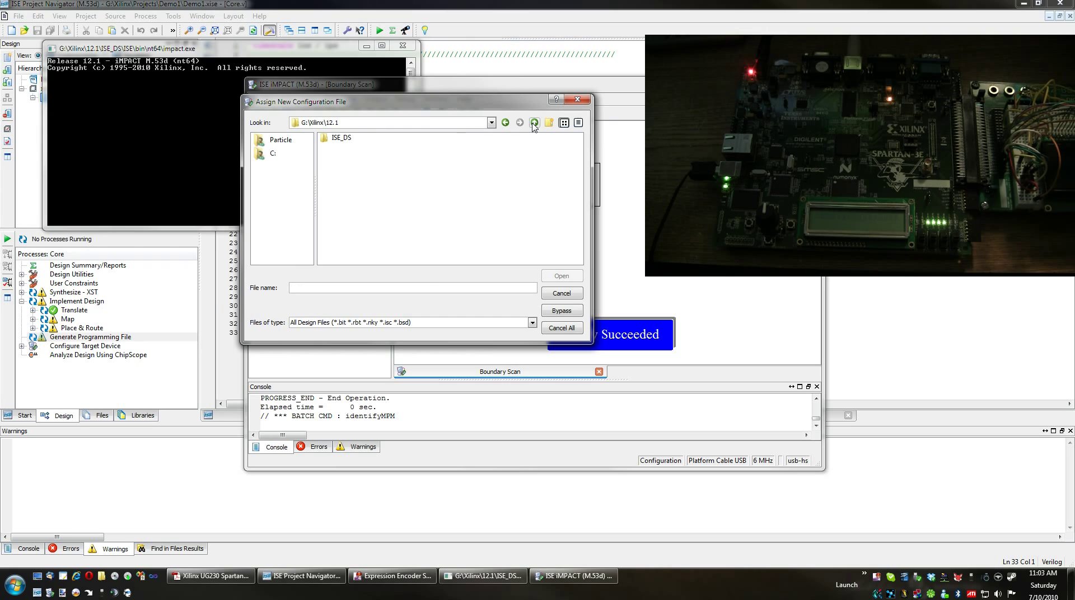
{"action": "left_click", "coordinate": [533, 123]}
{"action": "double_click", "coordinate": [350, 148]}
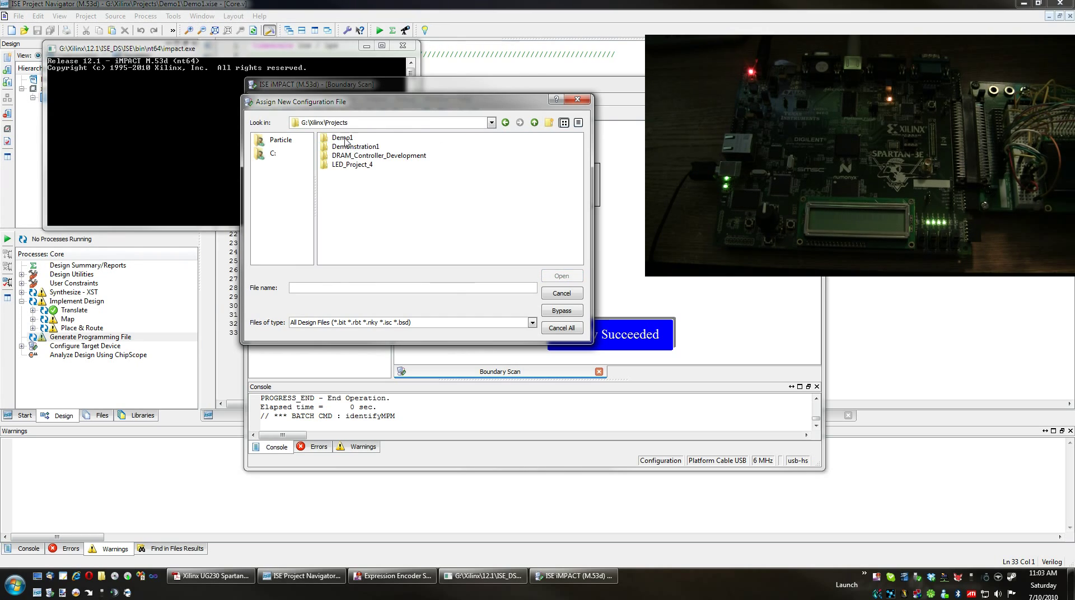
{"action": "double_click", "coordinate": [344, 139]}
{"action": "left_click", "coordinate": [341, 192]}
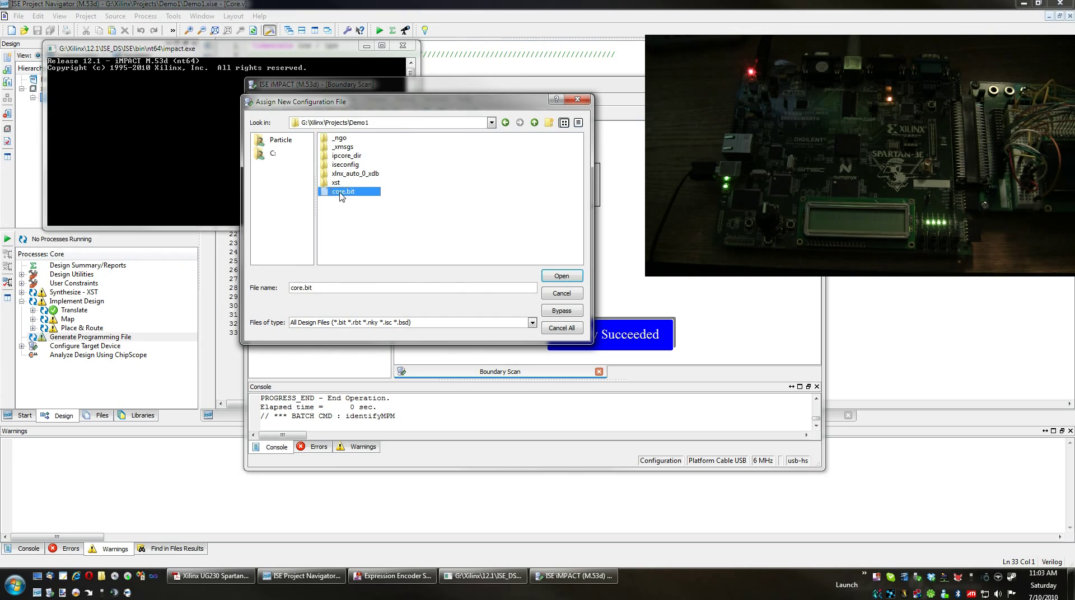
{"action": "left_click", "coordinate": [366, 46]}
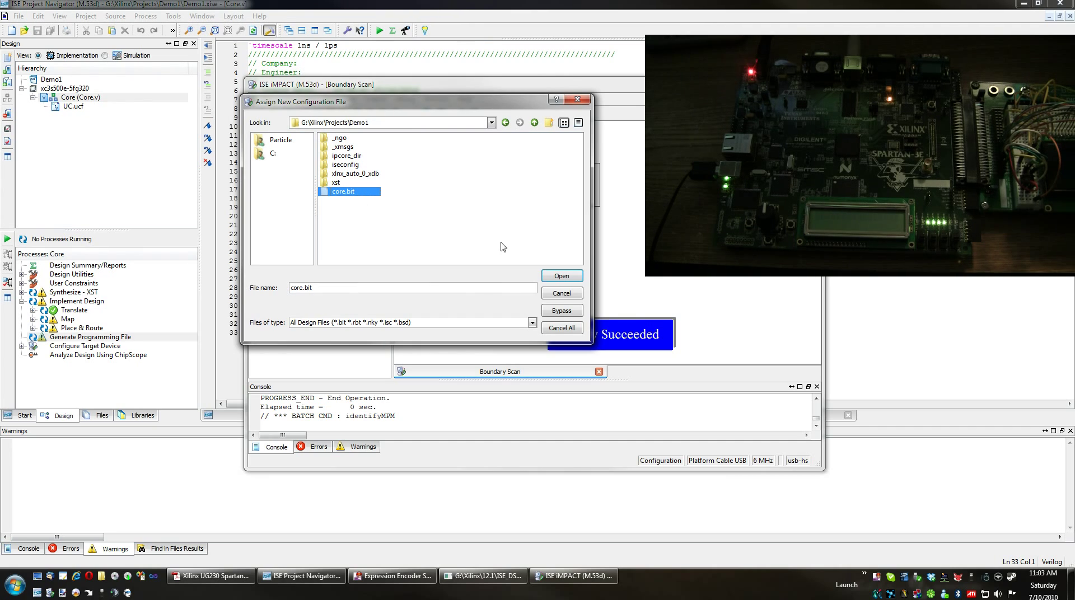
{"action": "left_click", "coordinate": [566, 275]}
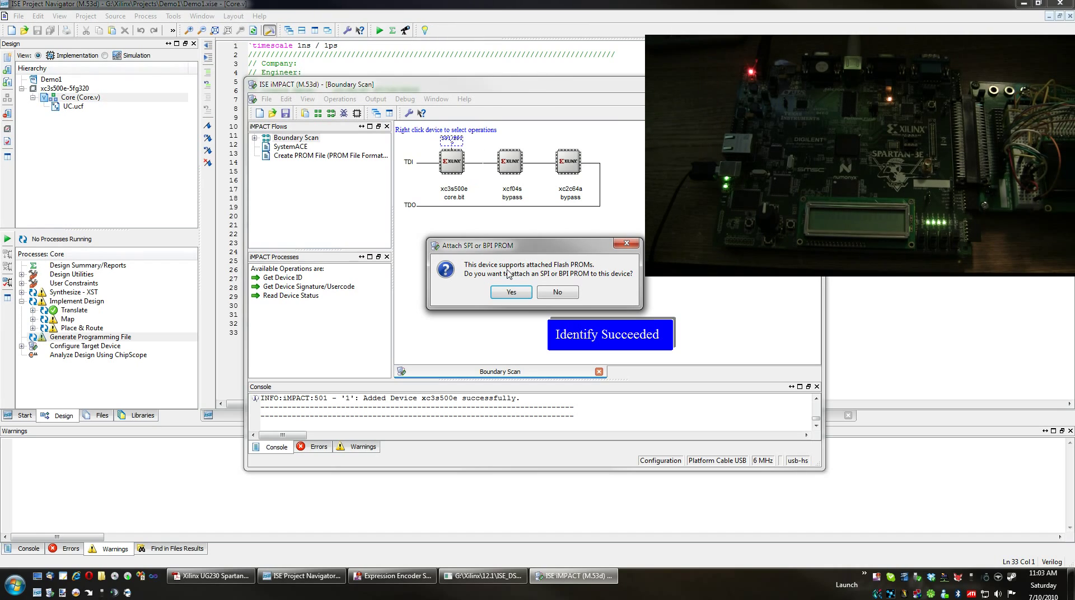
Decline attaching an SPI or BPI PROM and bypass the xcf04s and xc2c64a devices
{"action": "left_click_drag", "start_coordinate": [525, 249], "coordinate": [515, 238]}
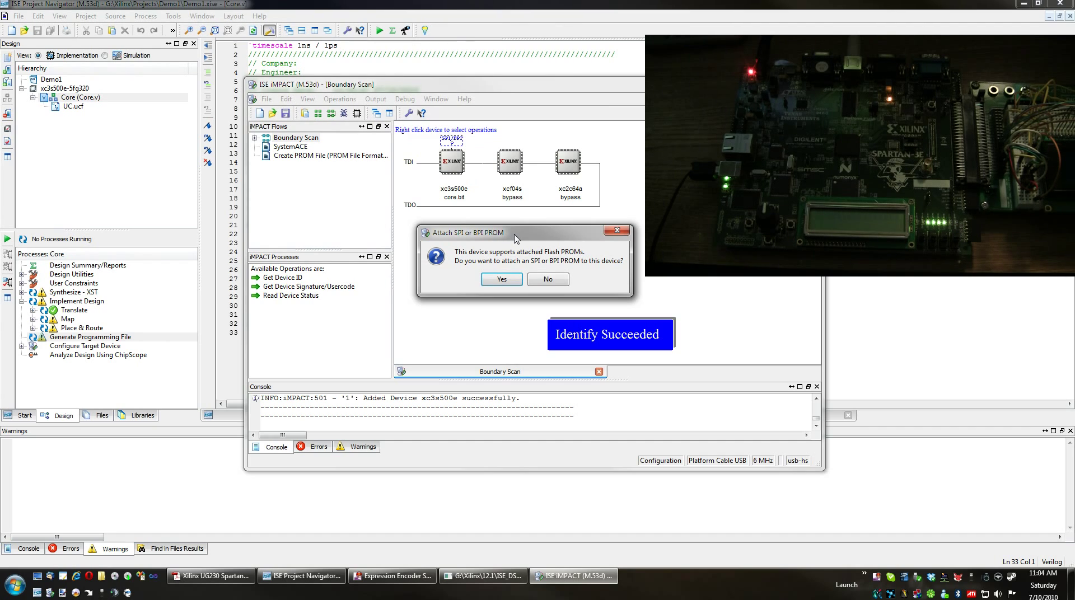
{"action": "left_click", "coordinate": [538, 281]}
{"action": "left_click", "coordinate": [557, 314]}
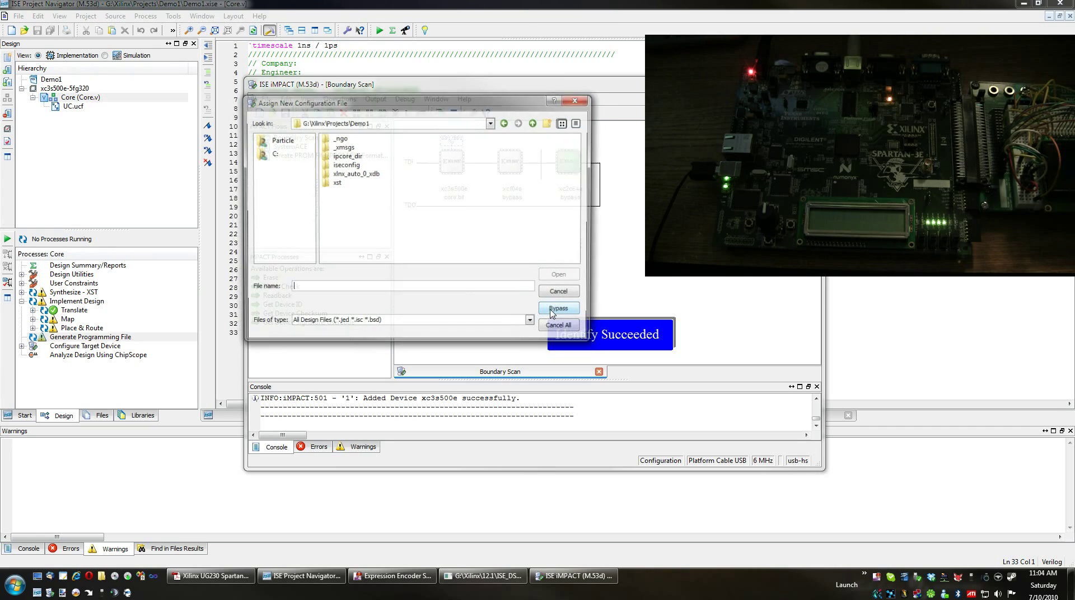
{"action": "left_click", "coordinate": [556, 312]}
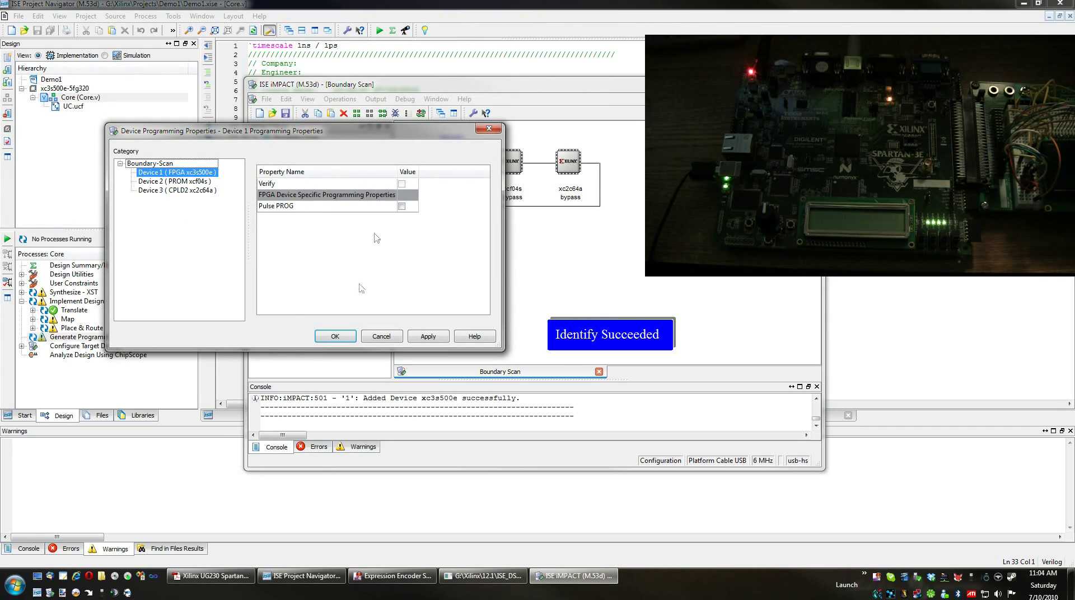
Accept the default device programming properties and program the xc3s500e FPGA with core.bit
{"action": "left_click", "coordinate": [335, 336]}
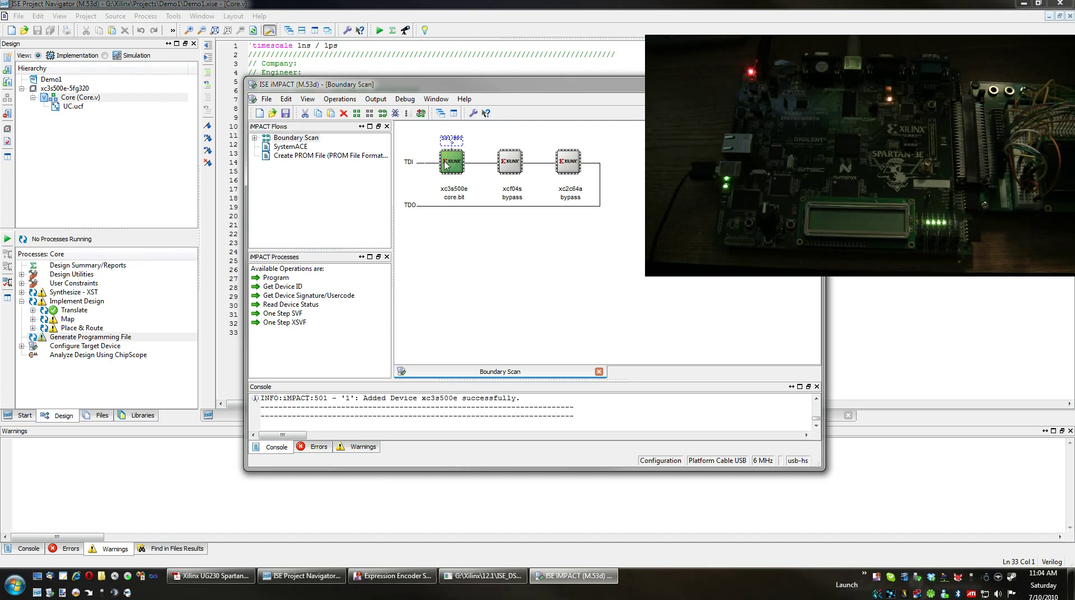
{"action": "right_click", "coordinate": [446, 163]}
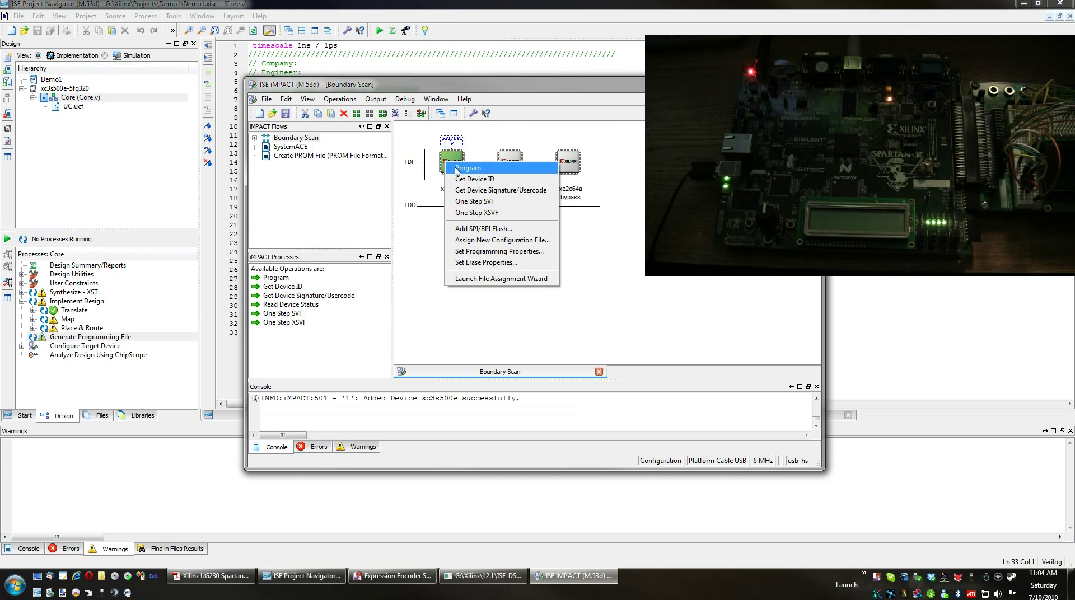
{"action": "left_click", "coordinate": [456, 169]}
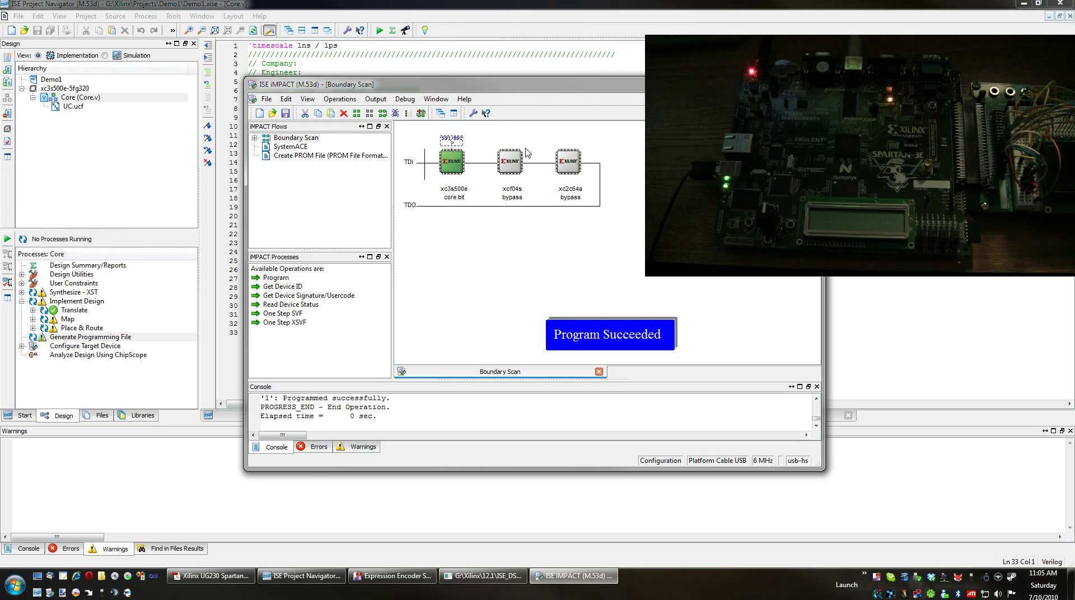
{"action": "left_click", "coordinate": [403, 5]}
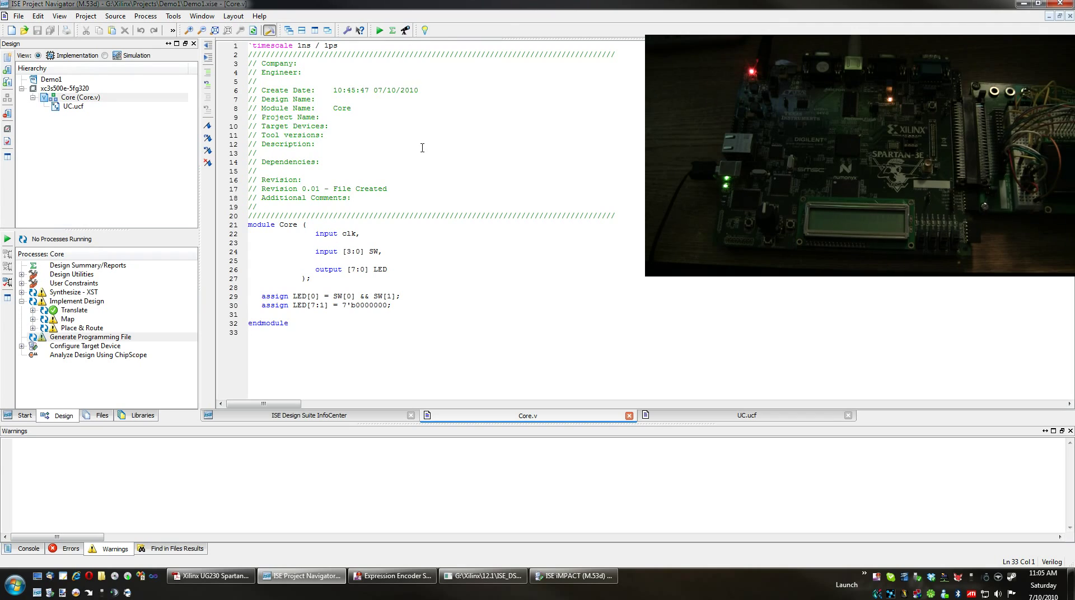
{"action": "left_click", "coordinate": [604, 571]}
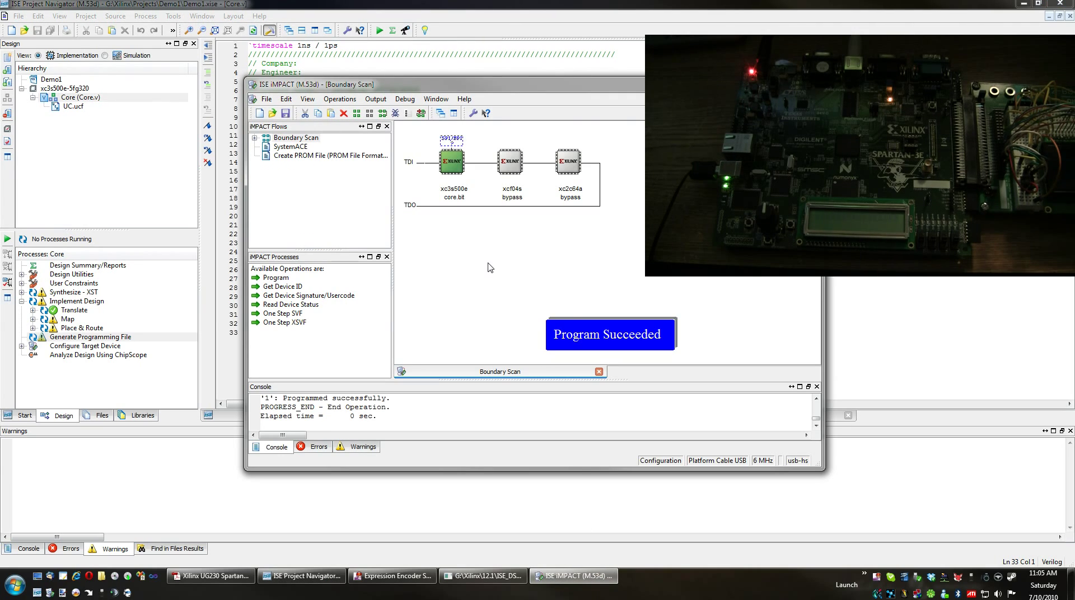
Begin a PROM file for the Xilinx Flash/PROM storage target and enable automatic PROM selection
{"action": "left_click", "coordinate": [305, 159]}
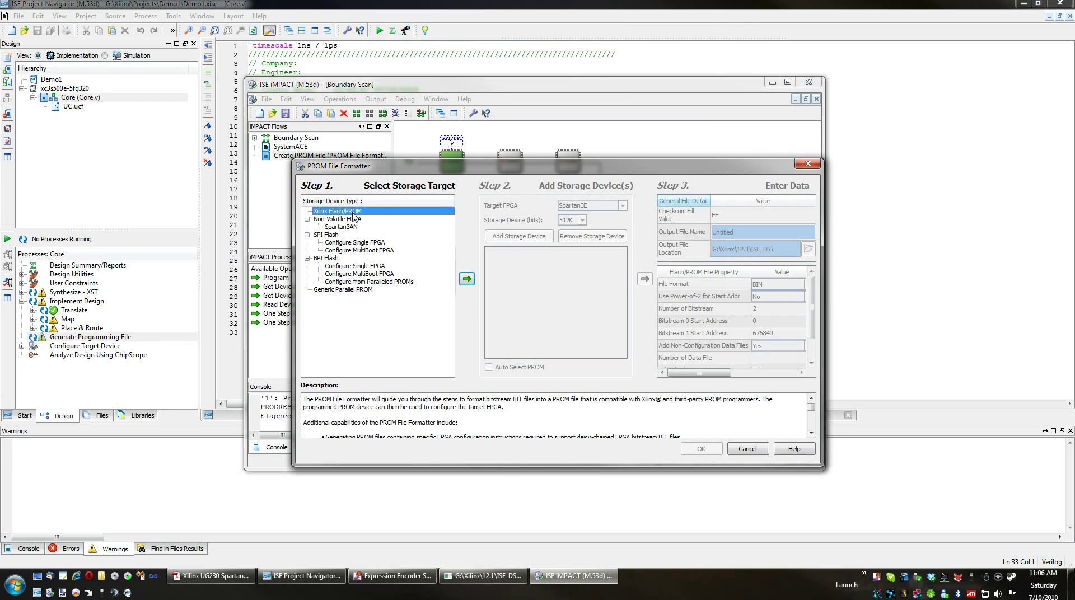
{"action": "left_click", "coordinate": [468, 279]}
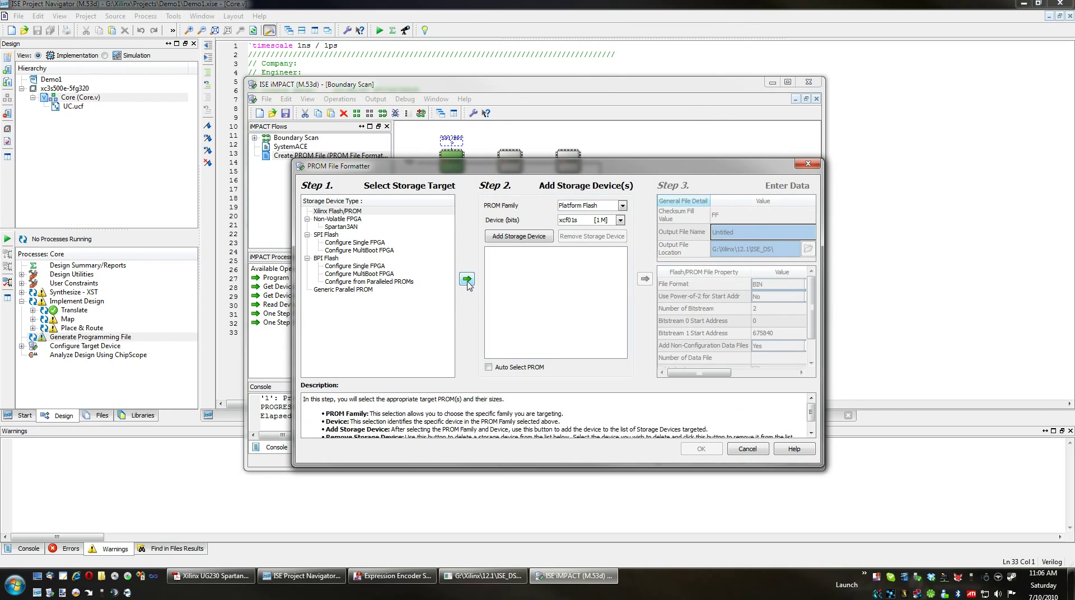
{"action": "left_click", "coordinate": [502, 367]}
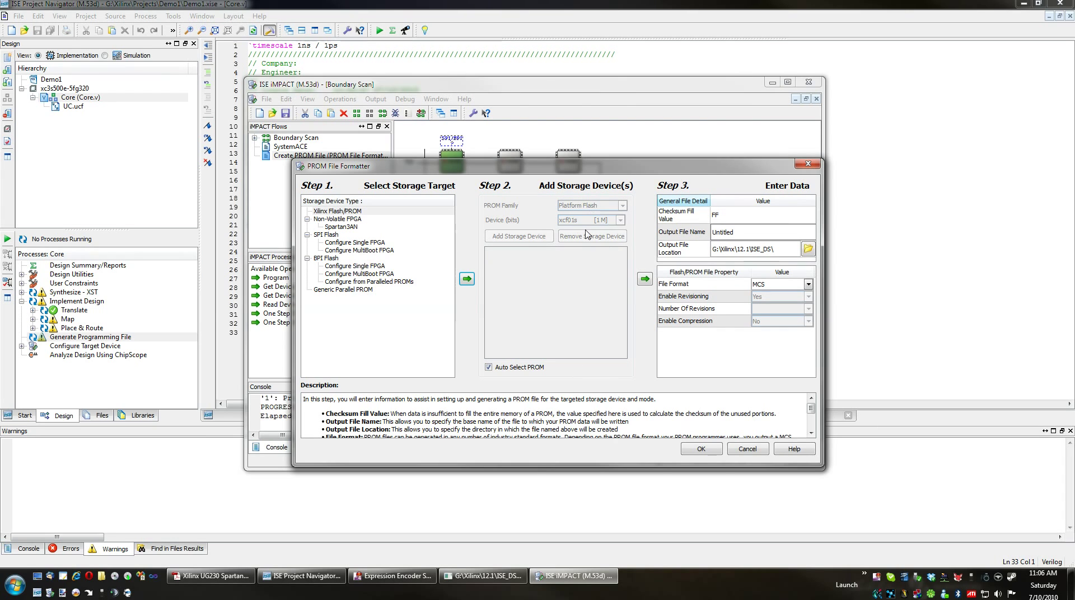
Name the PROM output file Core and set its output location to the G:\Xilinx\Projects\Demo1 folder
{"action": "mouse_move", "coordinate": [582, 166]}
{"action": "left_mouse_down"}
{"action": "mouse_move", "coordinate": [550, 487]}
{"action": "mouse_move", "coordinate": [598, 116]}
{"action": "mouse_move", "coordinate": [562, 135]}
{"action": "mouse_move", "coordinate": [581, 151]}
{"action": "left_mouse_up"}
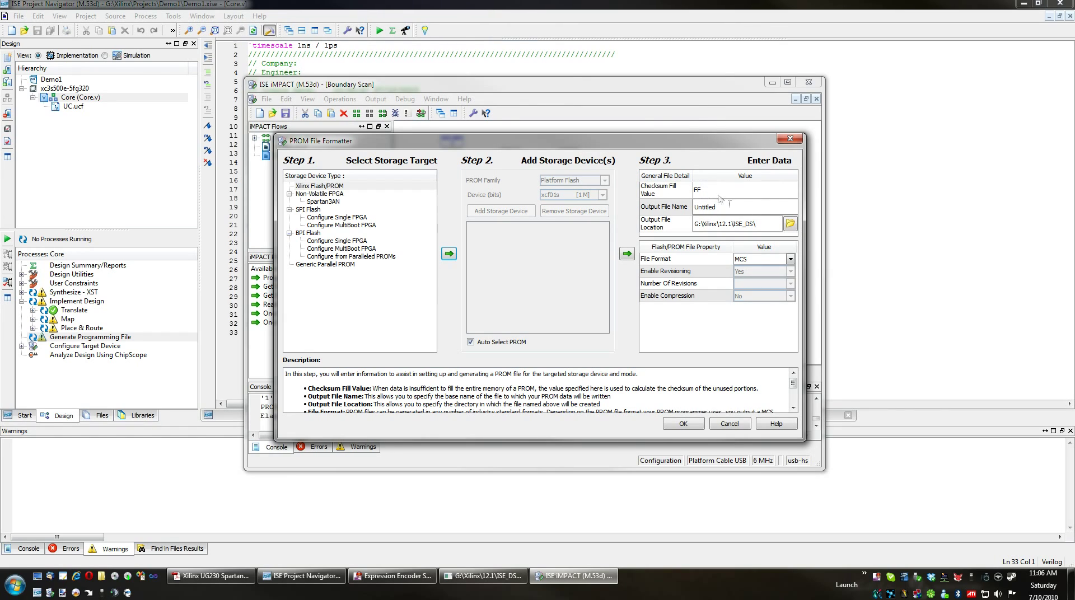
{"action": "left_click", "coordinate": [683, 205]}
{"action": "type", "text": "Core"}
{"action": "left_click", "coordinate": [790, 225]}
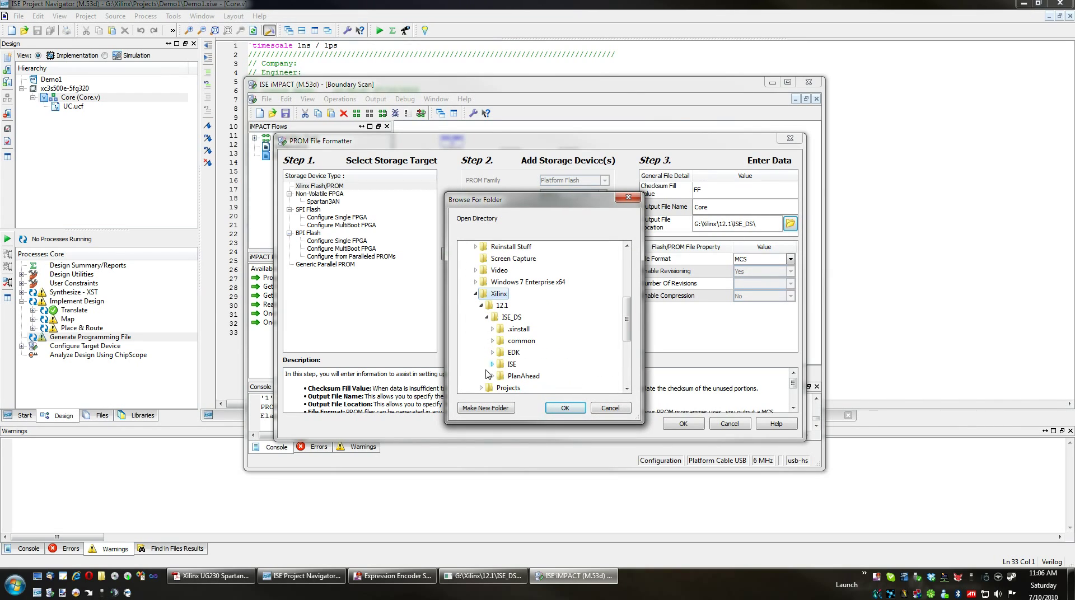
{"action": "left_click", "coordinate": [486, 317]}
{"action": "left_click", "coordinate": [506, 329]}
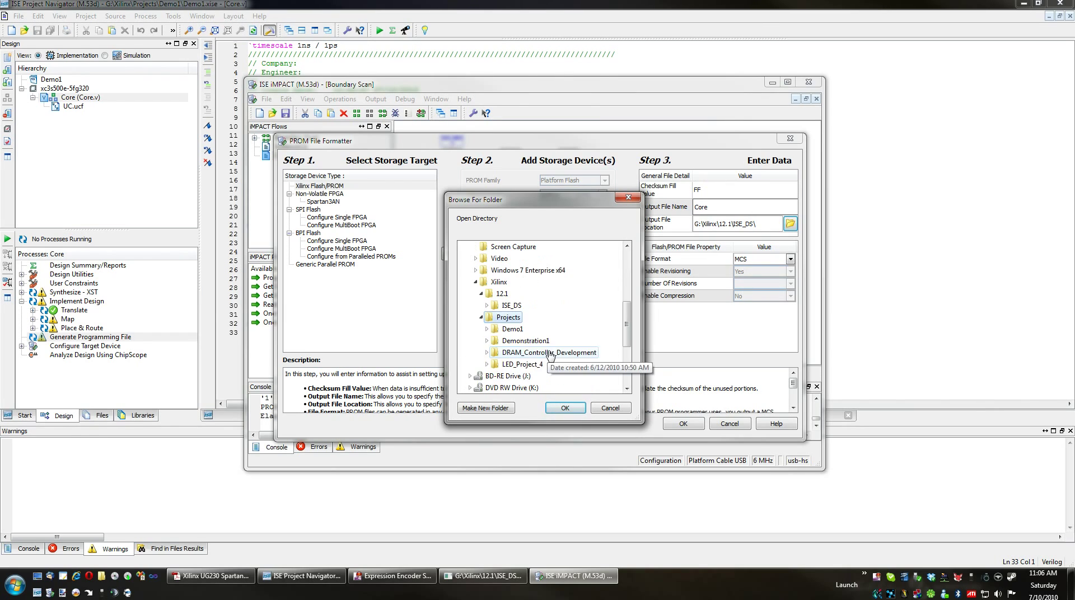
{"action": "left_click", "coordinate": [512, 329]}
{"action": "left_click", "coordinate": [565, 407]}
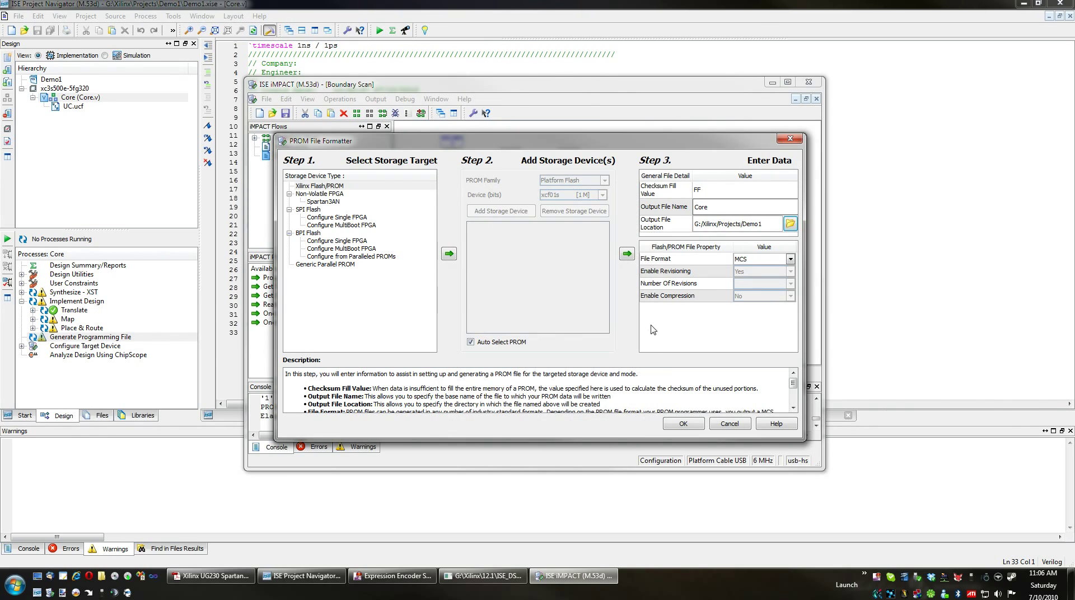
Choose MCS as the PROM file format and accept the PROM file settings
{"action": "left_click", "coordinate": [769, 260]}
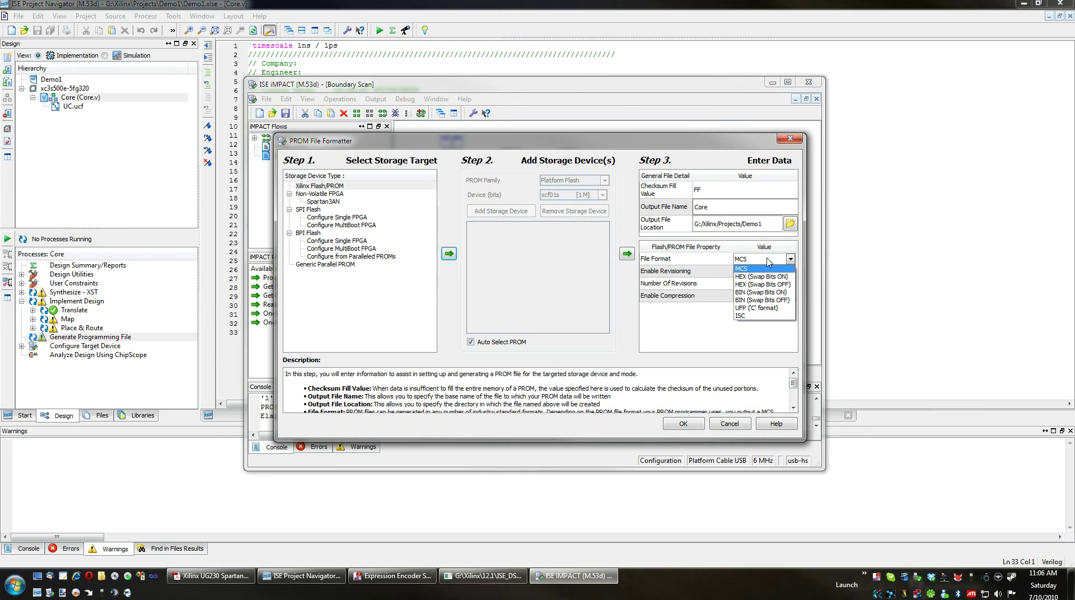
{"action": "left_click", "coordinate": [745, 269]}
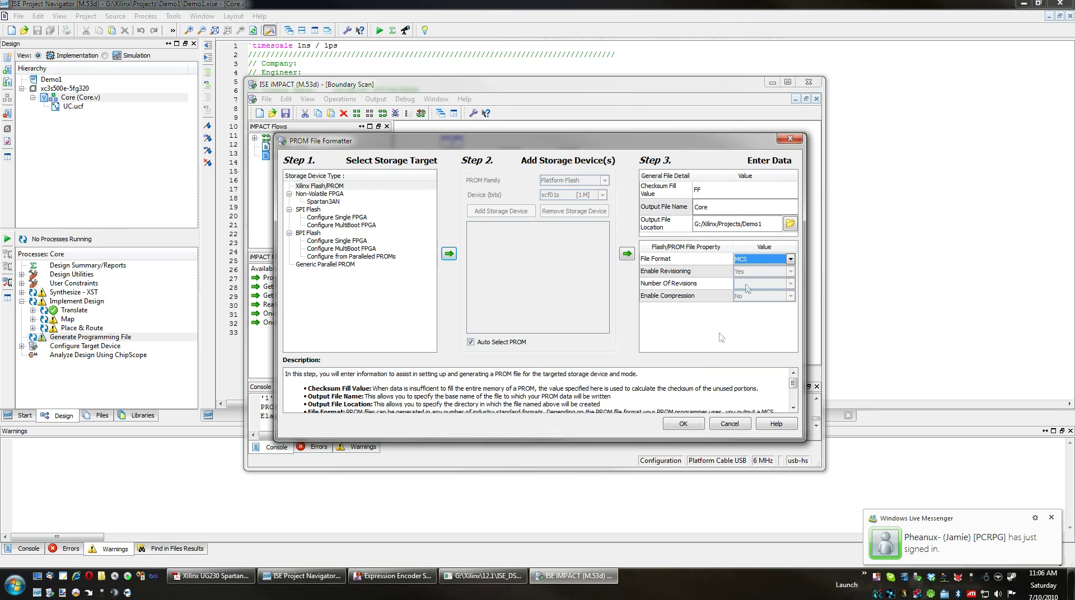
{"action": "left_click", "coordinate": [683, 424]}
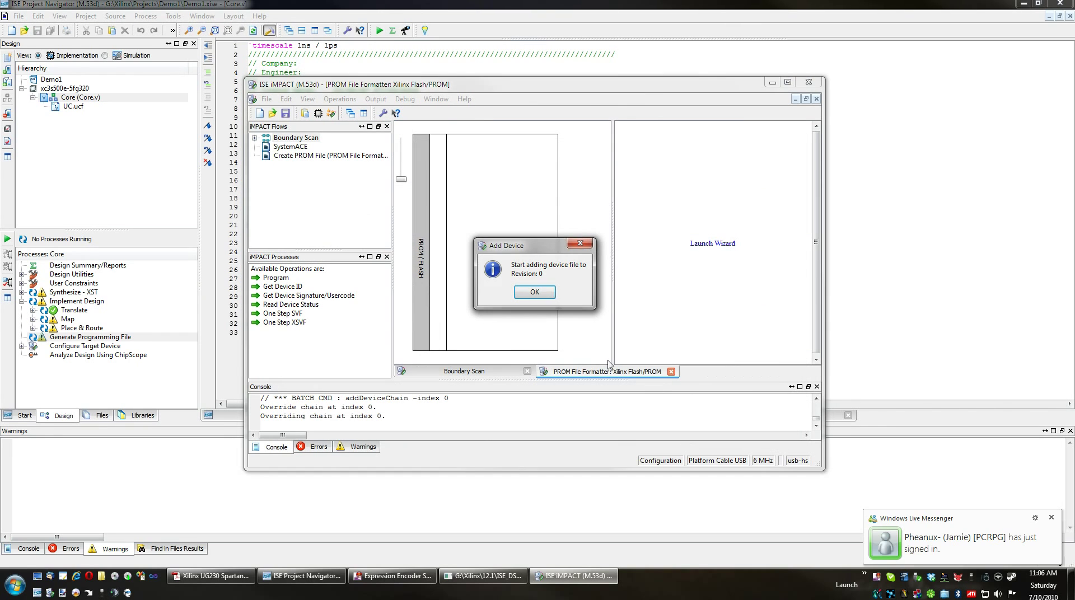
Add core.bit from the Demo1 folder as the only device file for Revision 0 and complete the device file entry
{"action": "left_click", "coordinate": [534, 292]}
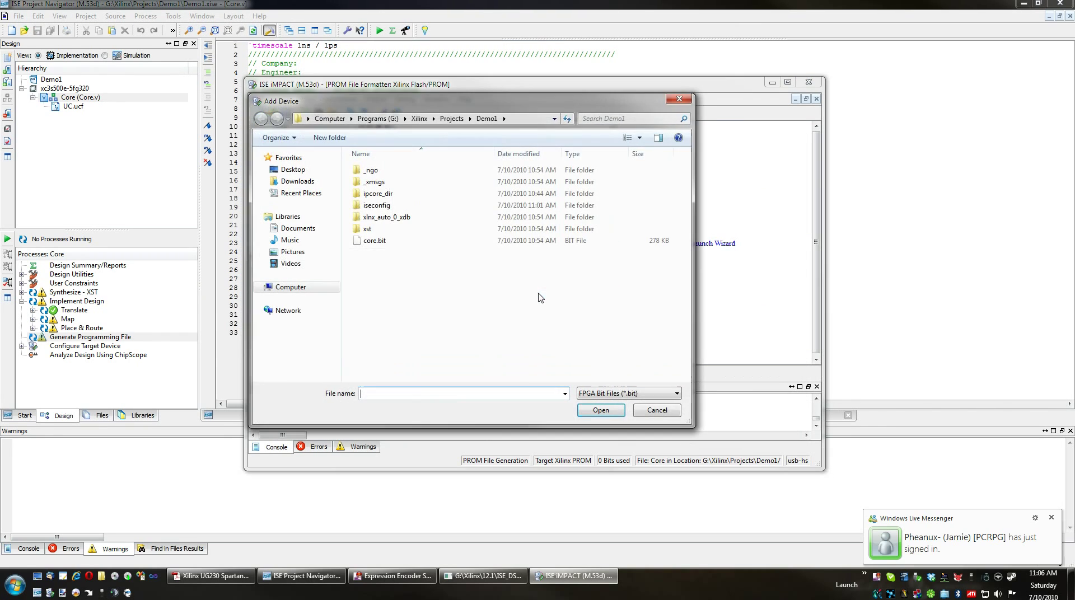
{"action": "left_click", "coordinate": [375, 241]}
{"action": "left_click_drag", "start_coordinate": [406, 110], "coordinate": [473, 116]}
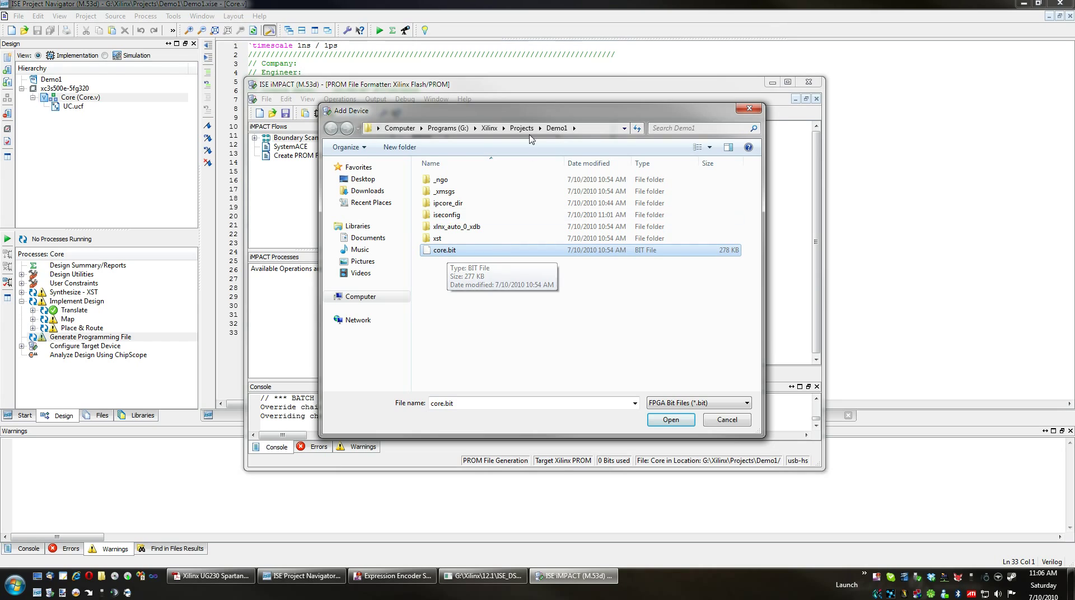
{"action": "left_click", "coordinate": [671, 420]}
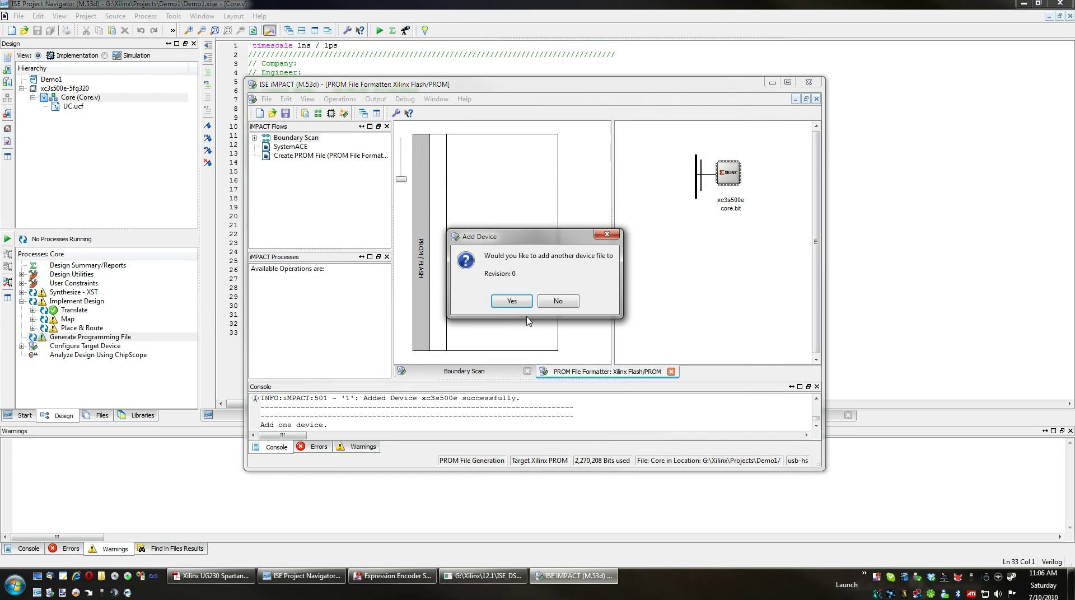
{"action": "left_click", "coordinate": [553, 303]}
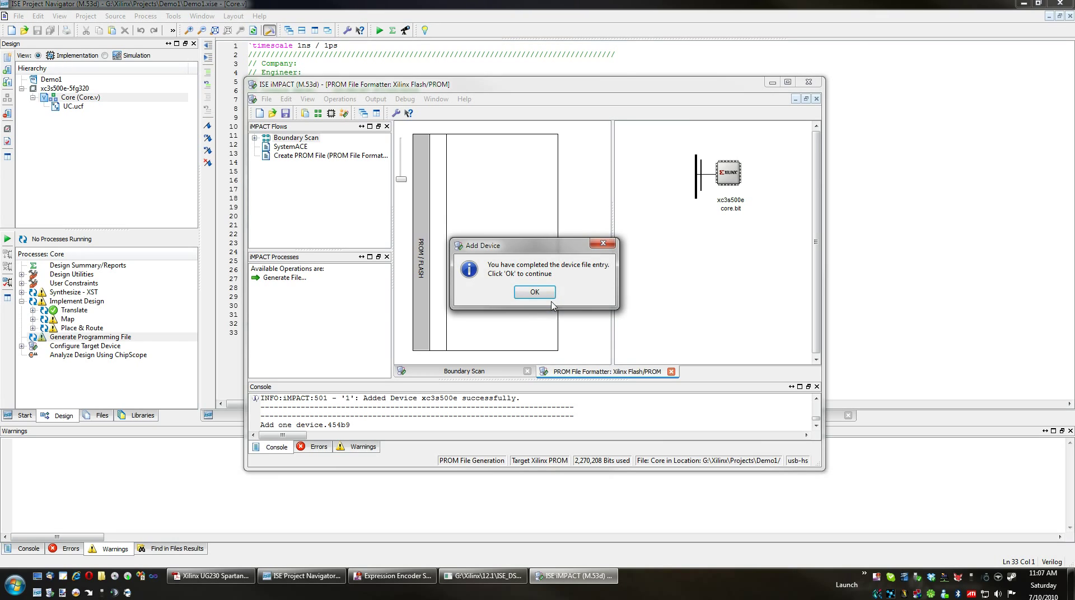
{"action": "left_click", "coordinate": [535, 292]}
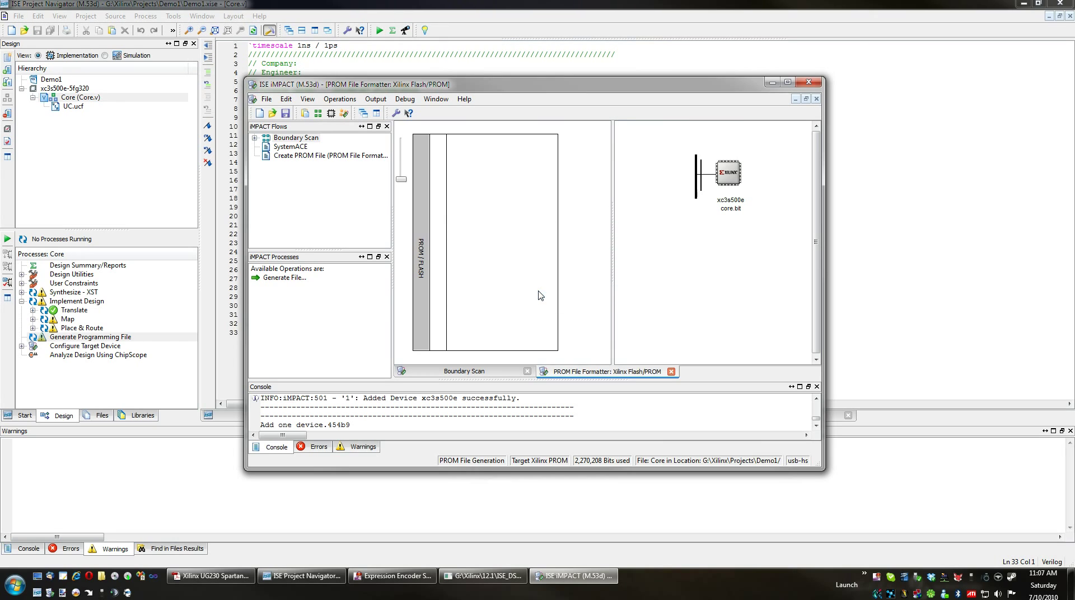
Generate the MCS PROM file from core.bit and return to the Boundary Scan chain
{"action": "double_click", "coordinate": [283, 278]}
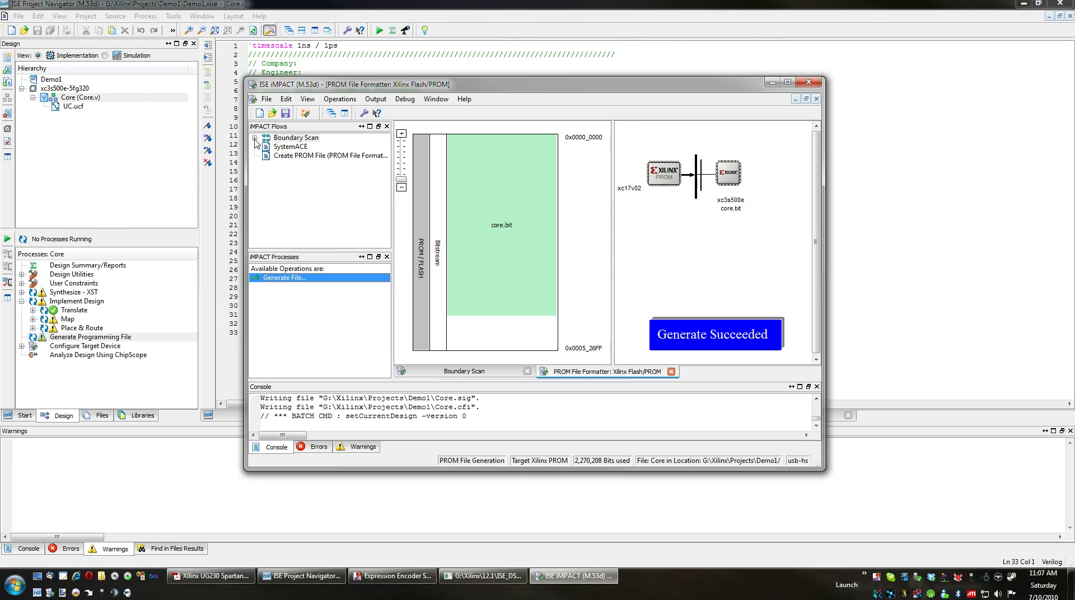
{"action": "double_click", "coordinate": [285, 138]}
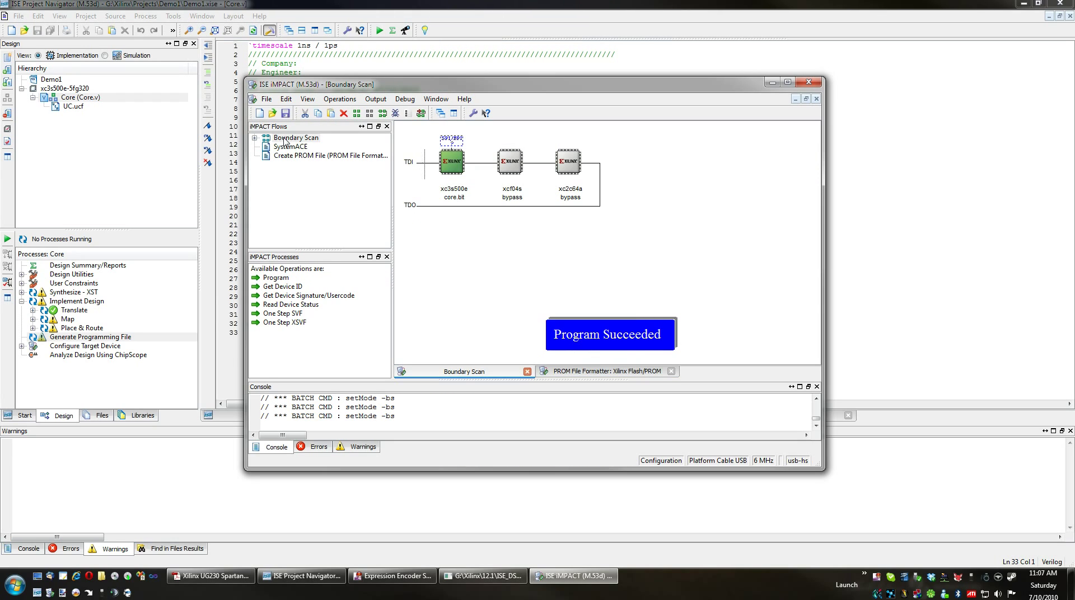
Assign Core.mcs from the Demo1 folder as the new configuration file of the xcf04s PROM
{"action": "right_click", "coordinate": [511, 163]}
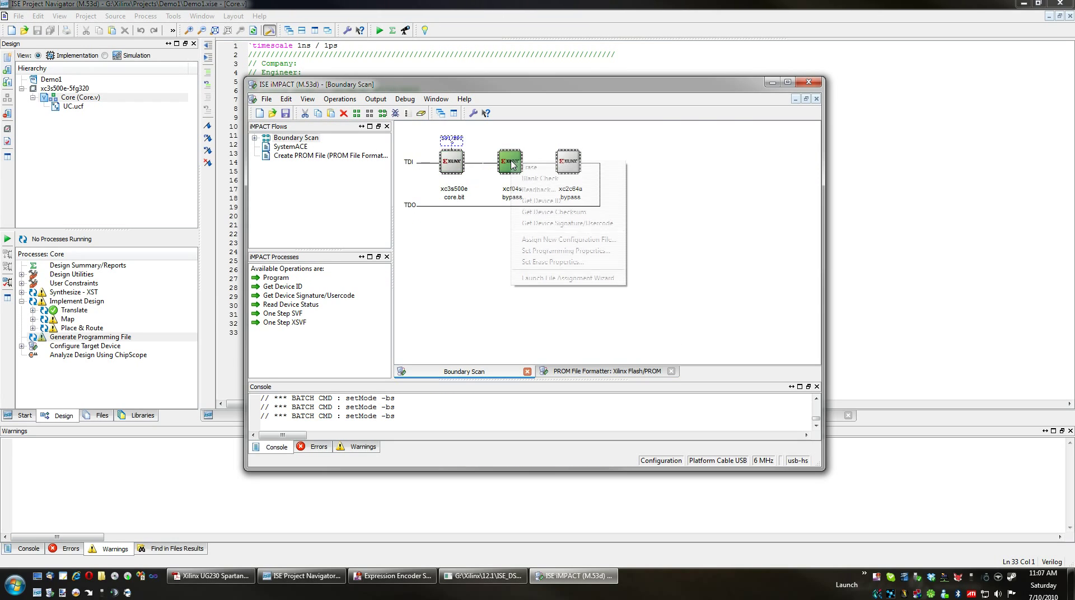
{"action": "left_click", "coordinate": [518, 143]}
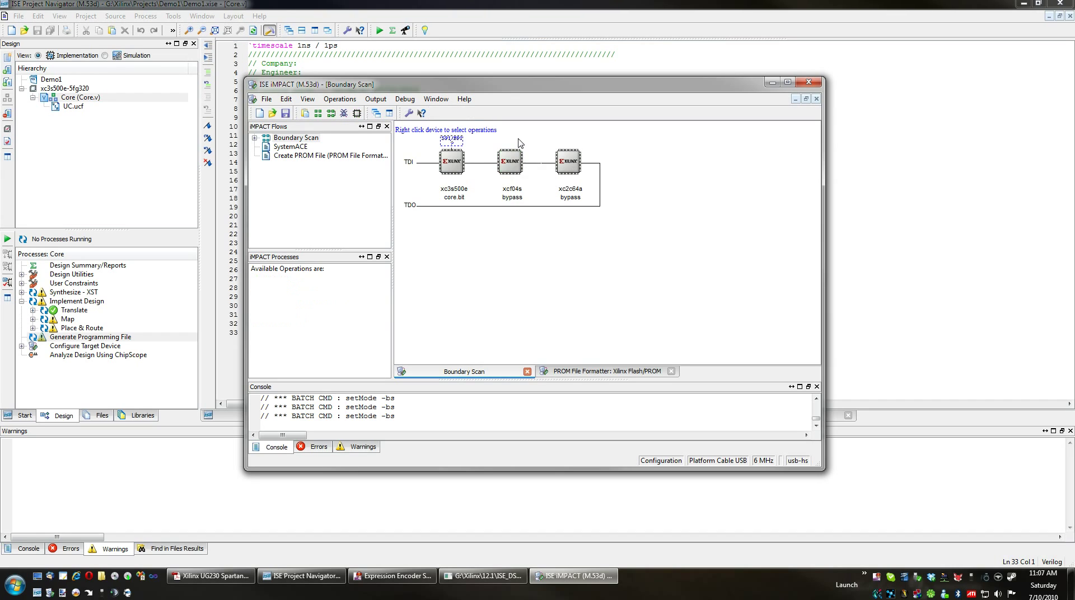
{"action": "right_click", "coordinate": [507, 163]}
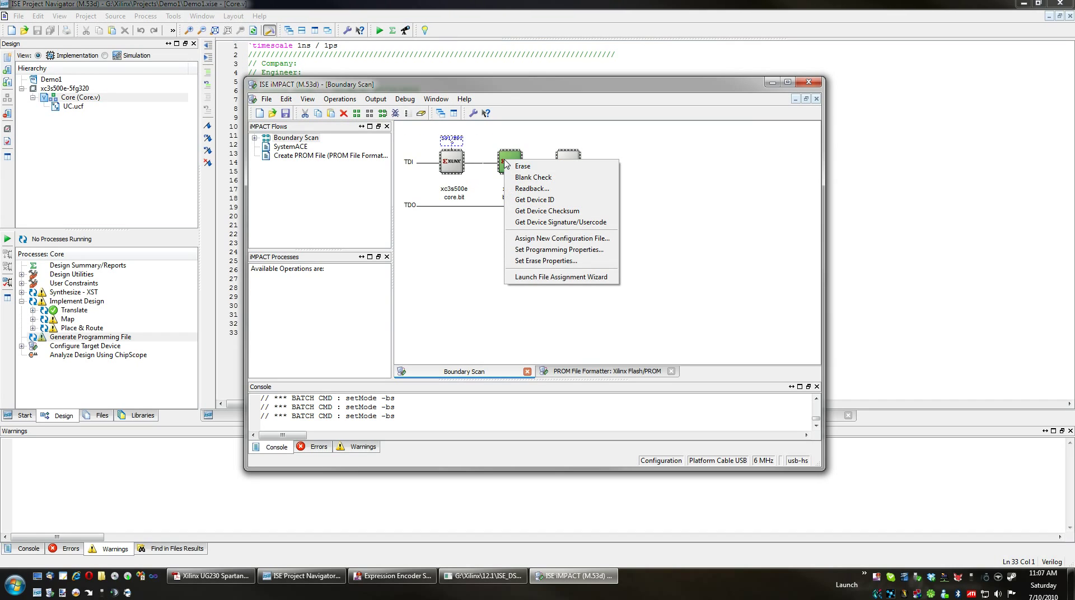
{"action": "left_click", "coordinate": [543, 238]}
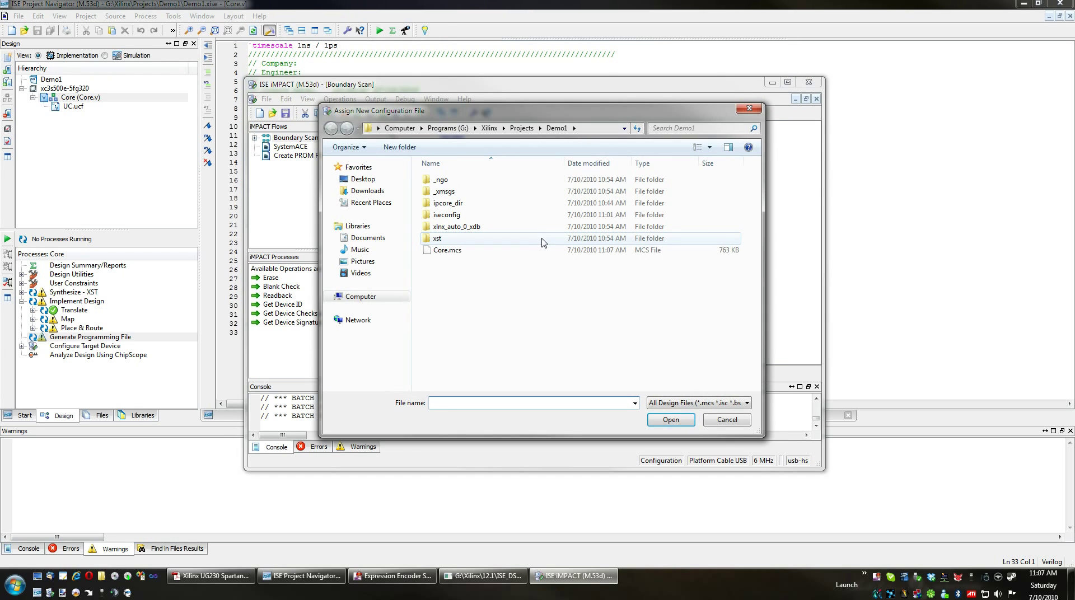
{"action": "left_click", "coordinate": [445, 251]}
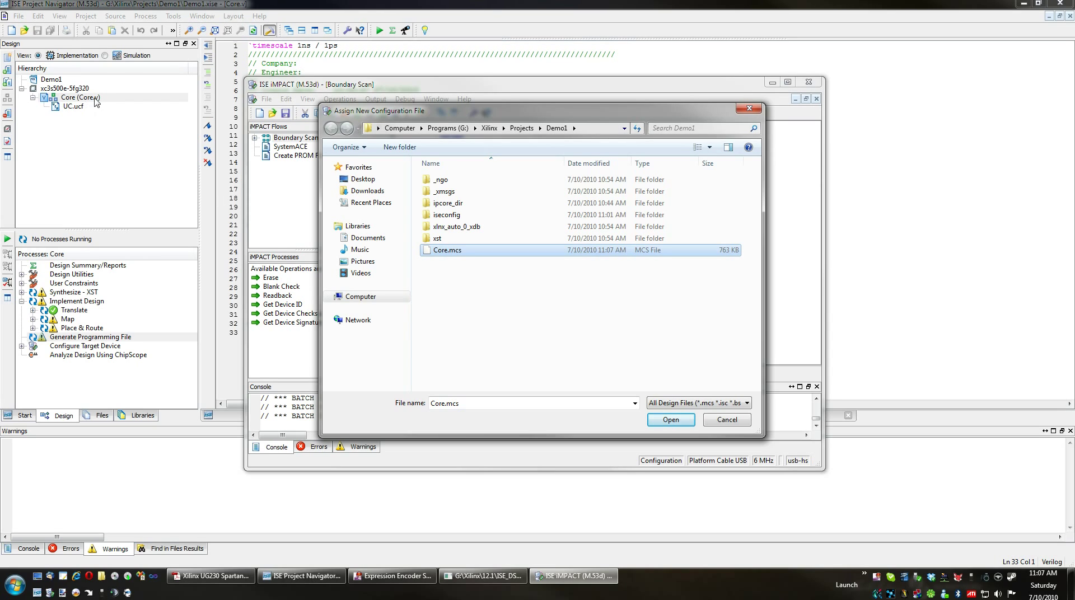
{"action": "left_click", "coordinate": [671, 421]}
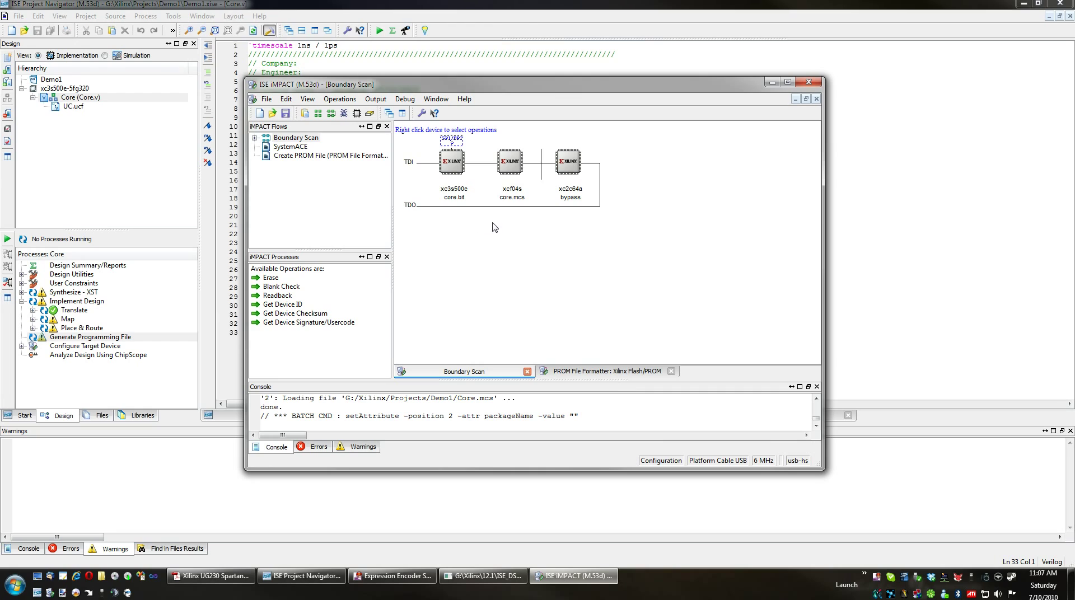
Program the xcf04s PROM with its assigned MCS file, keeping Verify and Erase The Entire Device enabled
{"action": "left_click", "coordinate": [510, 162]}
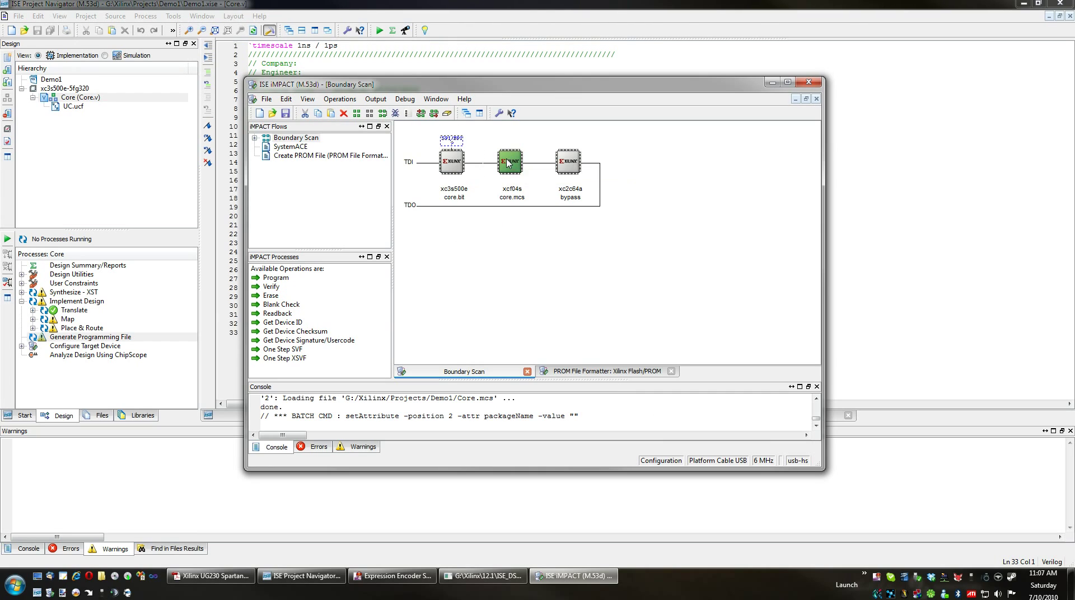
{"action": "right_click", "coordinate": [510, 162]}
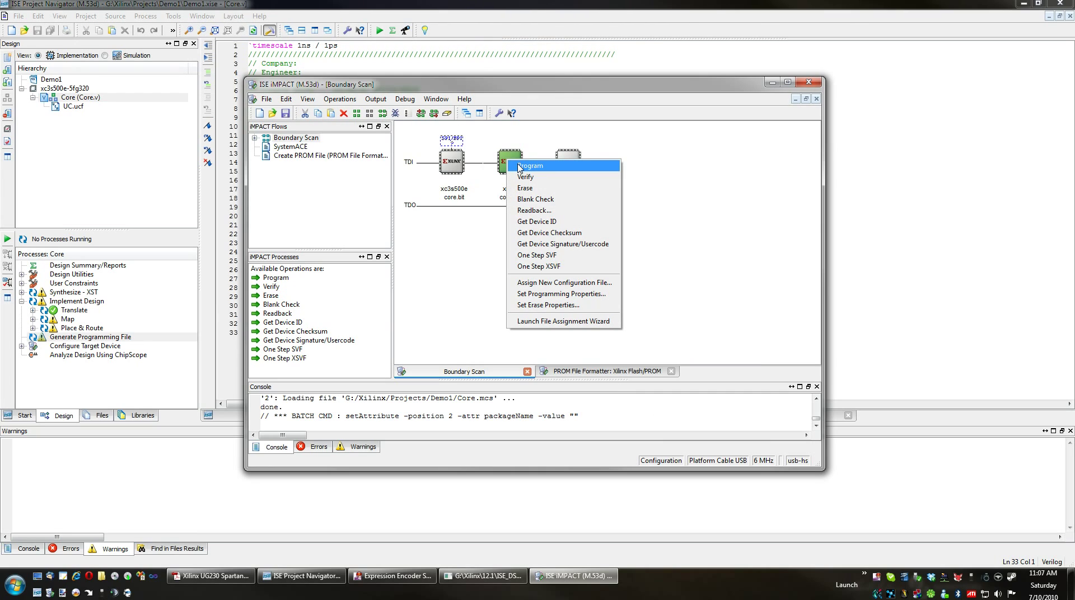
{"action": "left_click", "coordinate": [529, 166]}
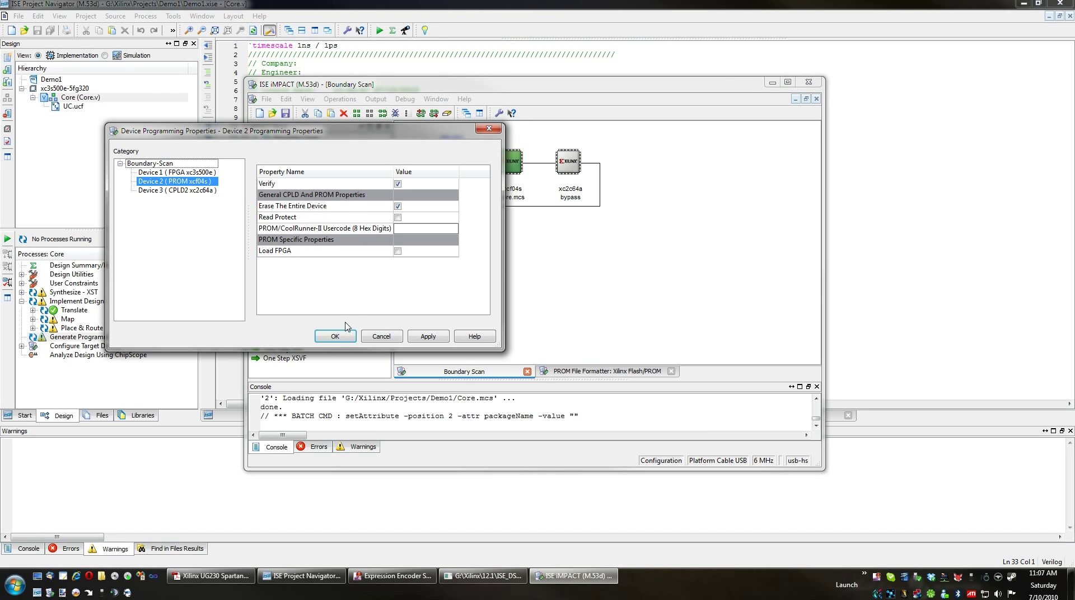
{"action": "left_click", "coordinate": [335, 336]}
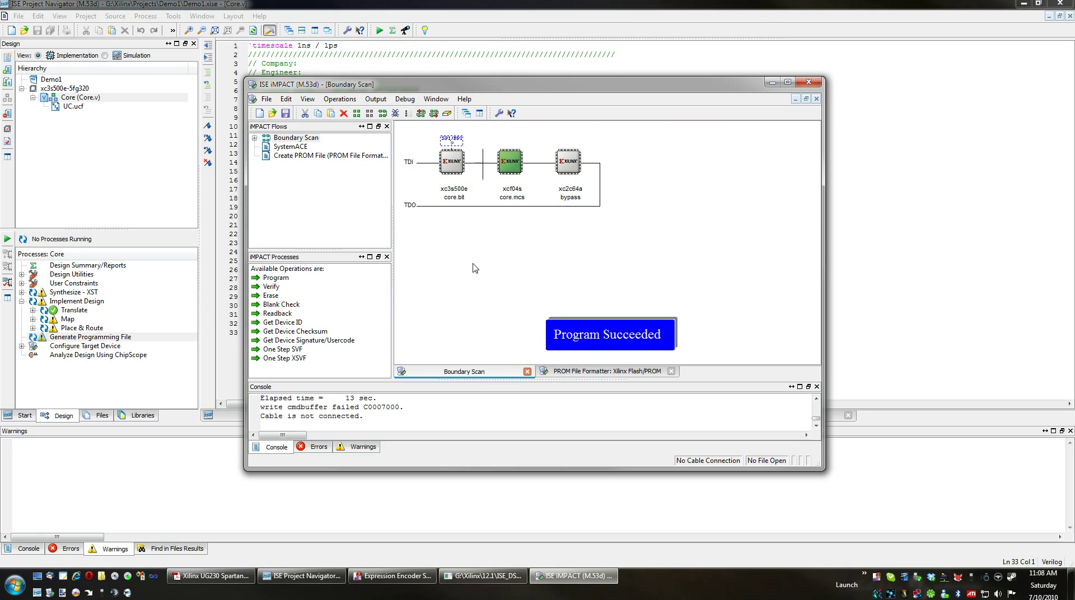
Minimize iMPACT to return to ISE Project Navigator and examine the Core module's ports and LED assign statements in Core.v
{"action": "left_click_drag", "start_coordinate": [645, 84], "coordinate": [701, 82]}
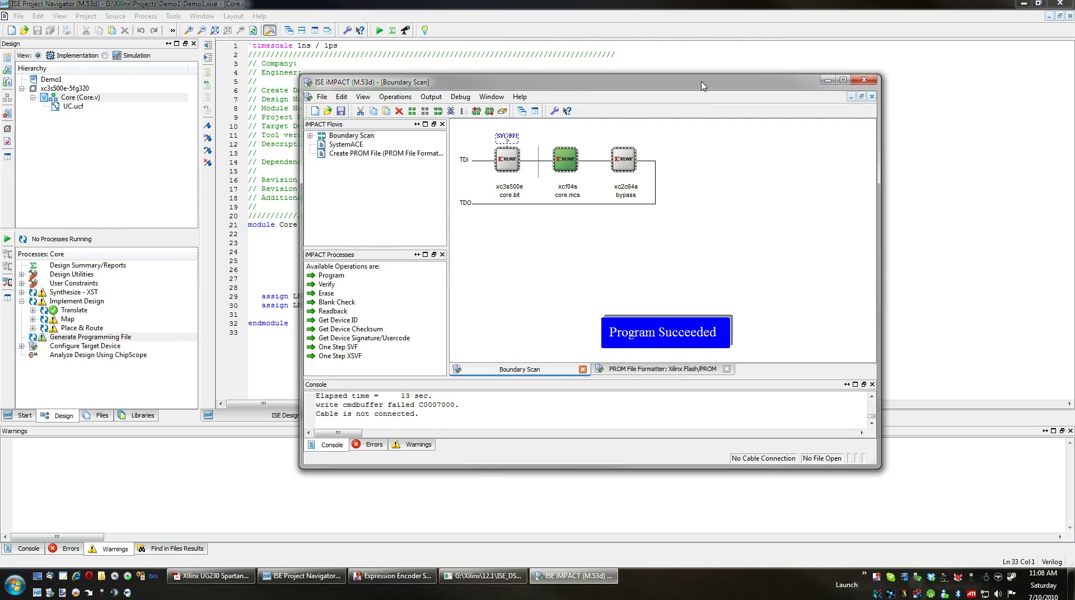
{"action": "left_click", "coordinate": [826, 81]}
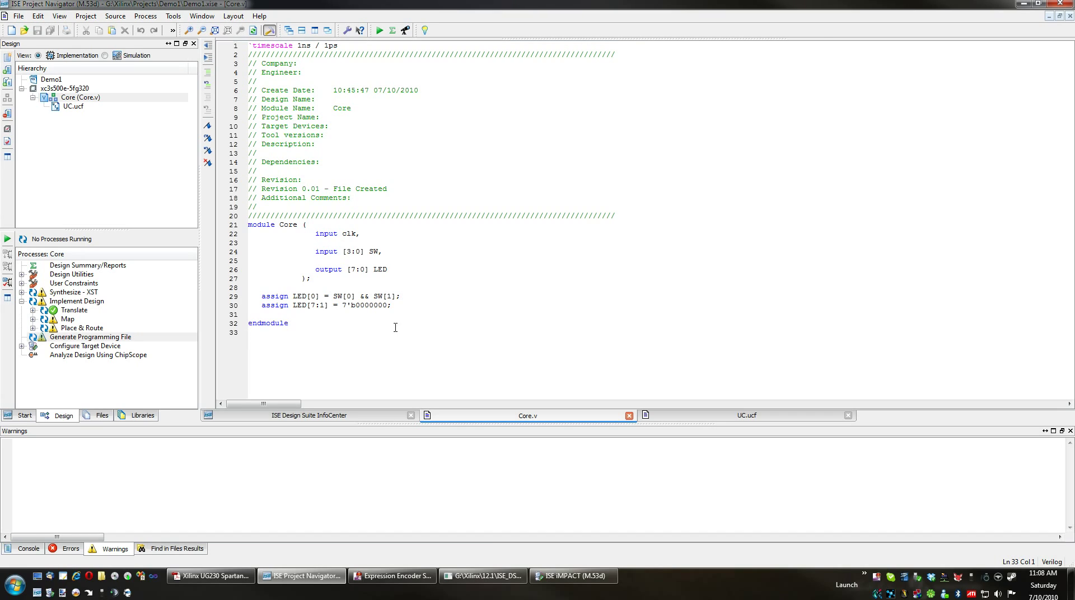
{"action": "left_click", "coordinate": [405, 304]}
{"action": "left_click_drag", "start_coordinate": [272, 224], "coordinate": [329, 307]}
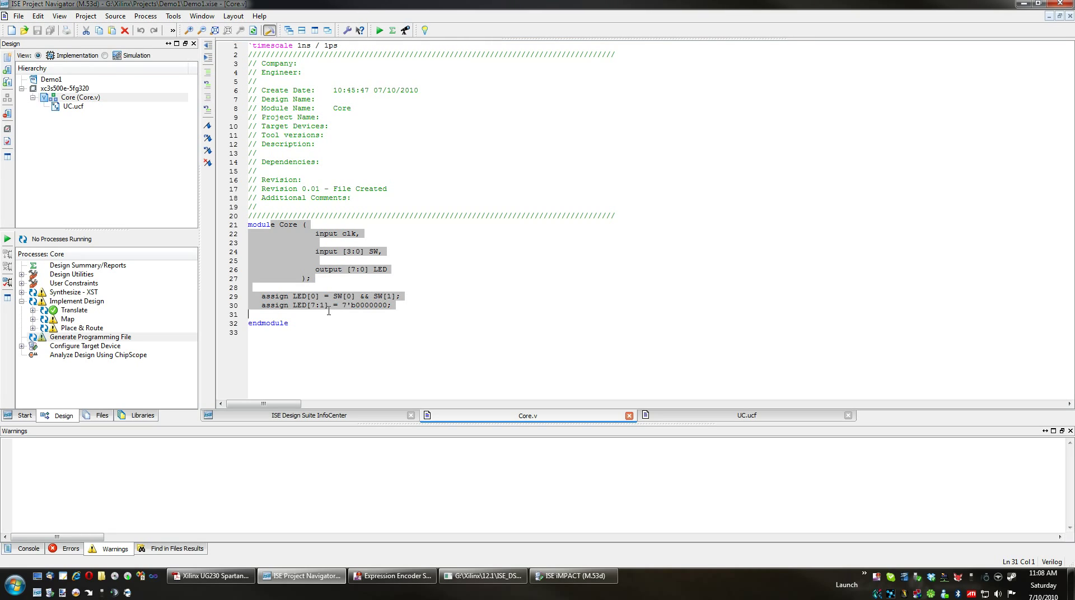
{"action": "left_click", "coordinate": [374, 296]}
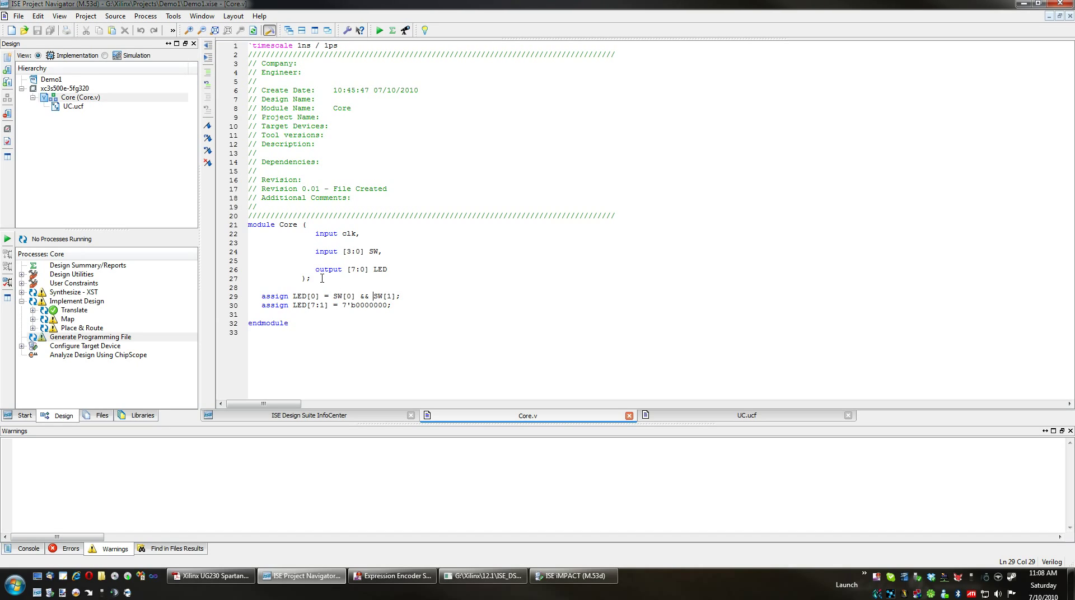
{"action": "left_click_drag", "start_coordinate": [262, 296], "coordinate": [390, 304]}
{"action": "left_click", "coordinate": [403, 305]}
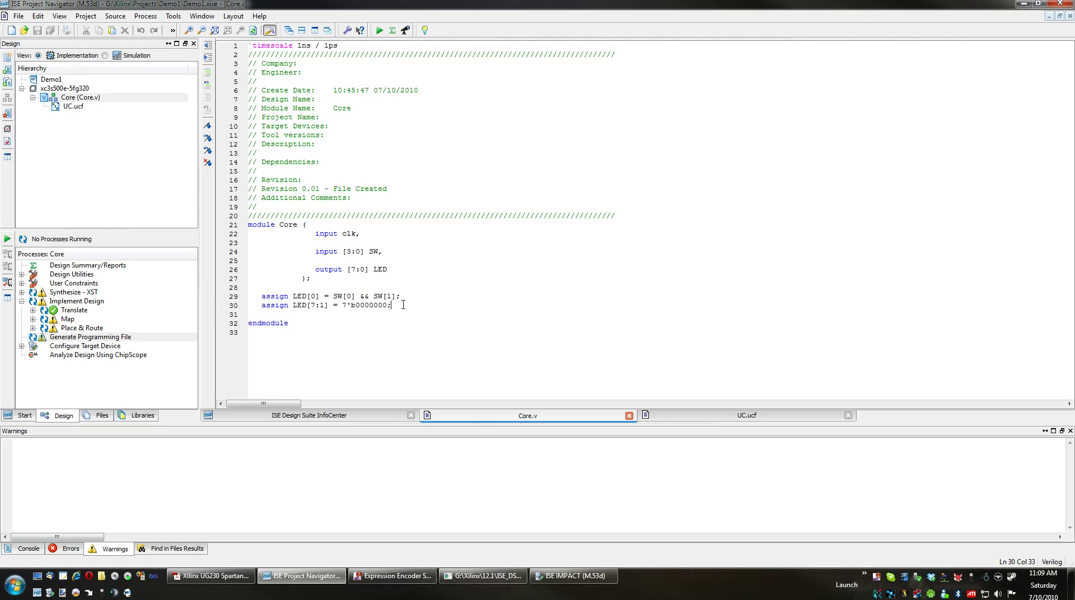